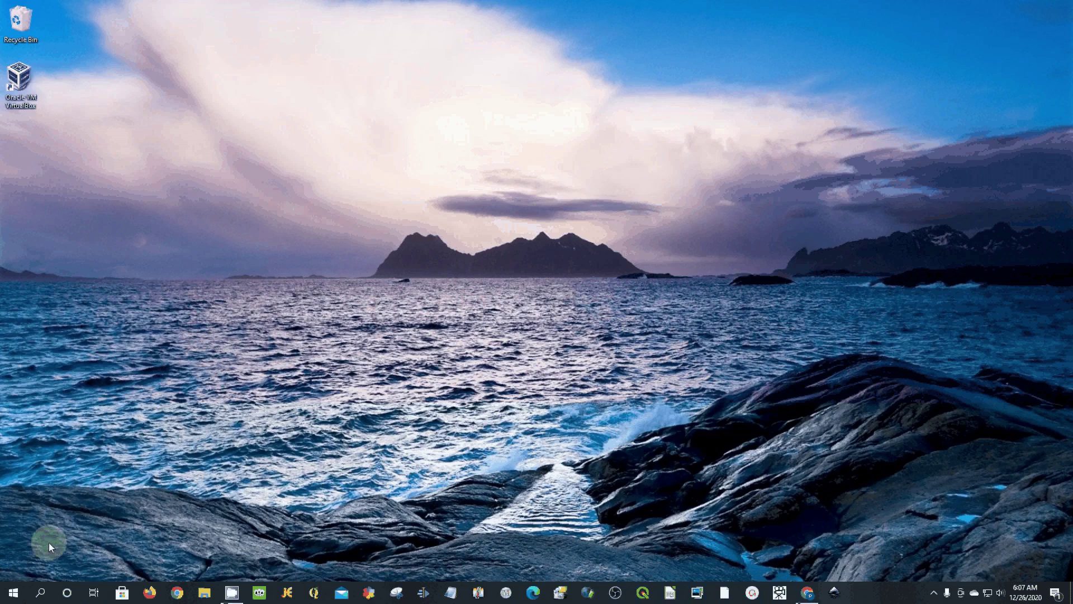
Search the Start menu for 'ink' and launch Inkscape with a blank New document 1.
click(13, 598)
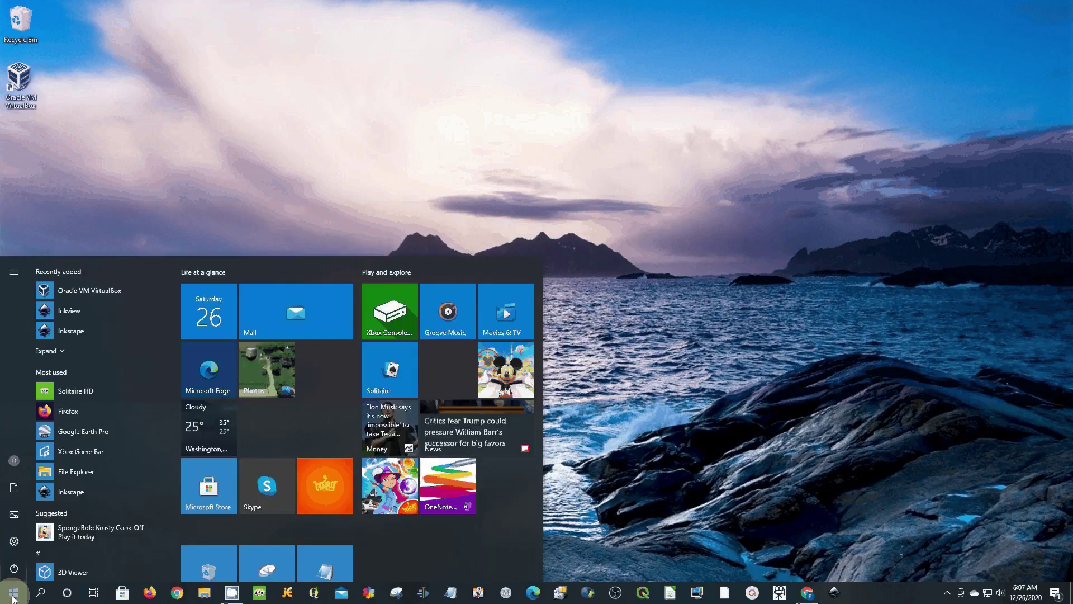
text(in)
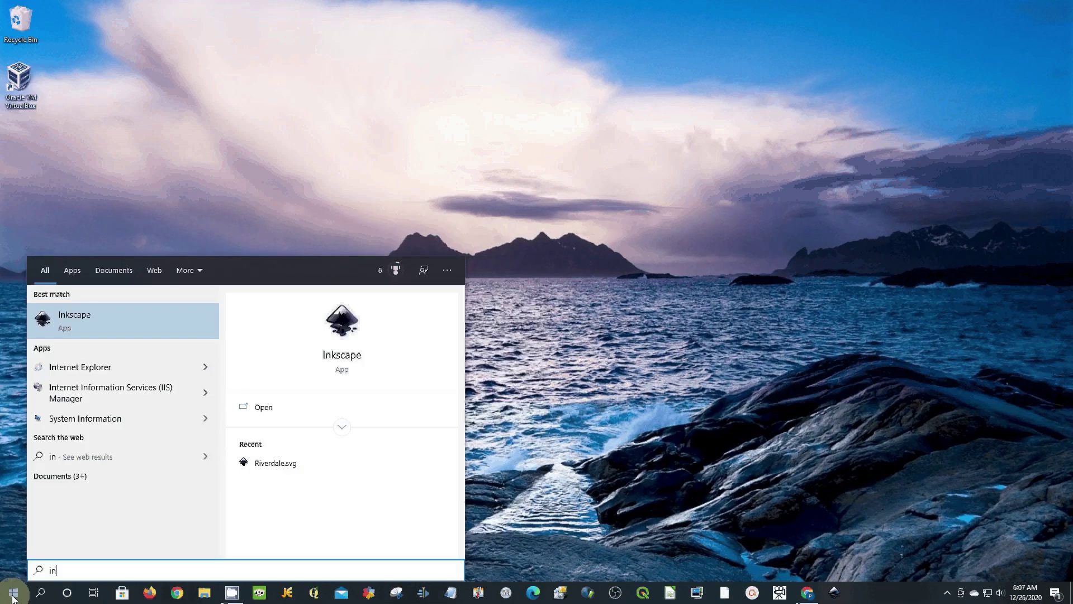
text(k)
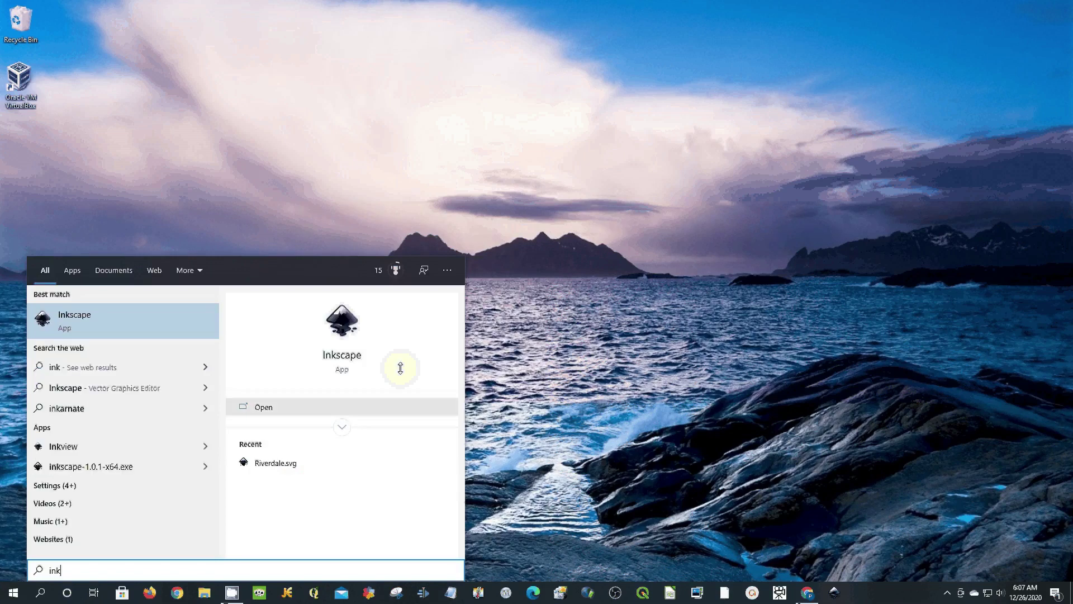
click(348, 326)
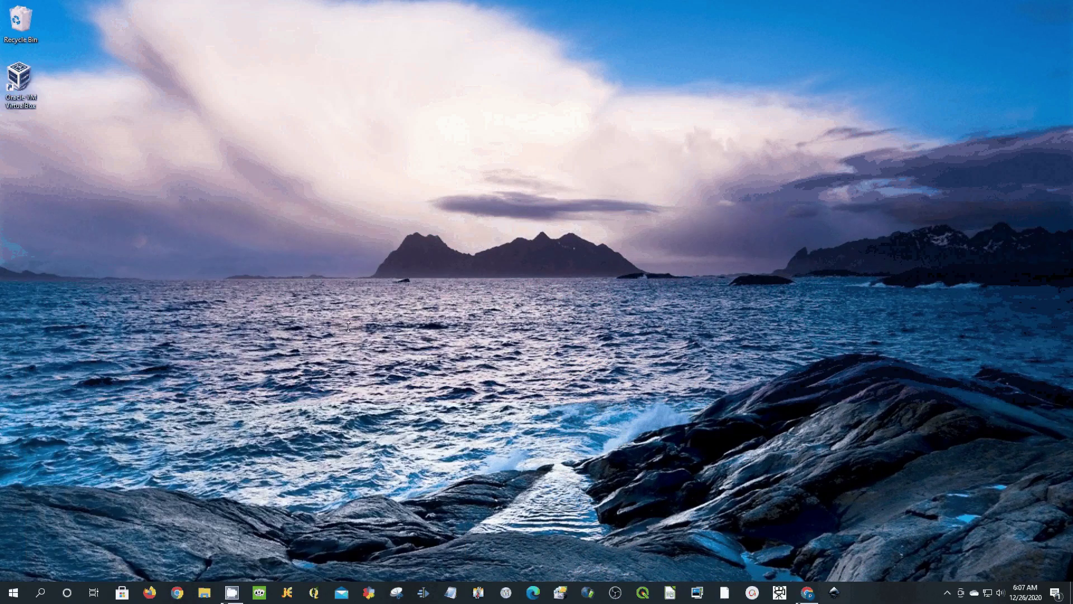
click(753, 404)
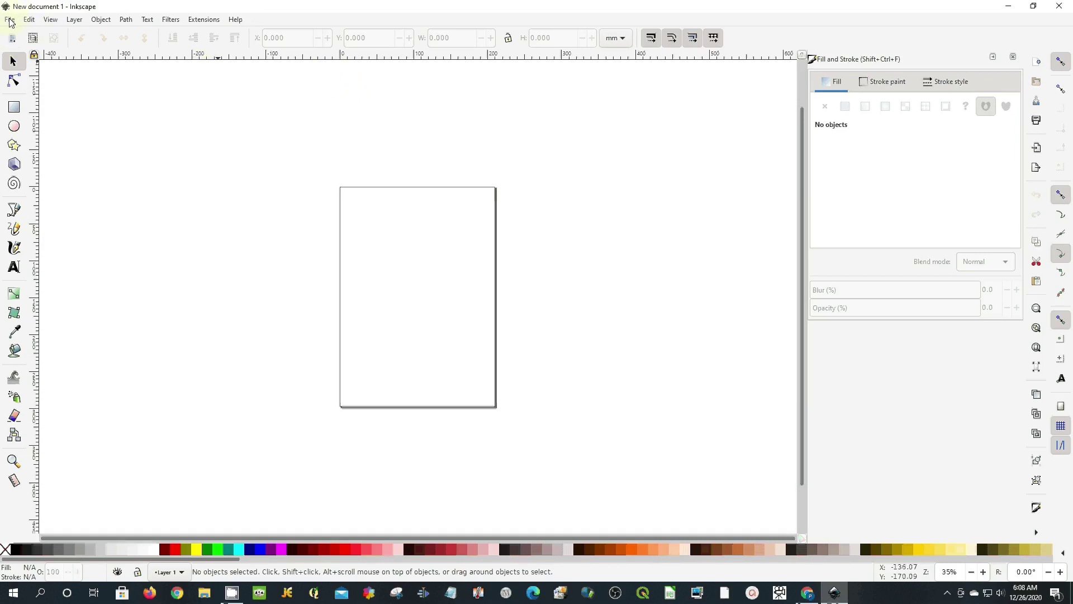
In Document Properties, set display units to inches and the page size to US Letter (8.5 x 11 in).
click(10, 20)
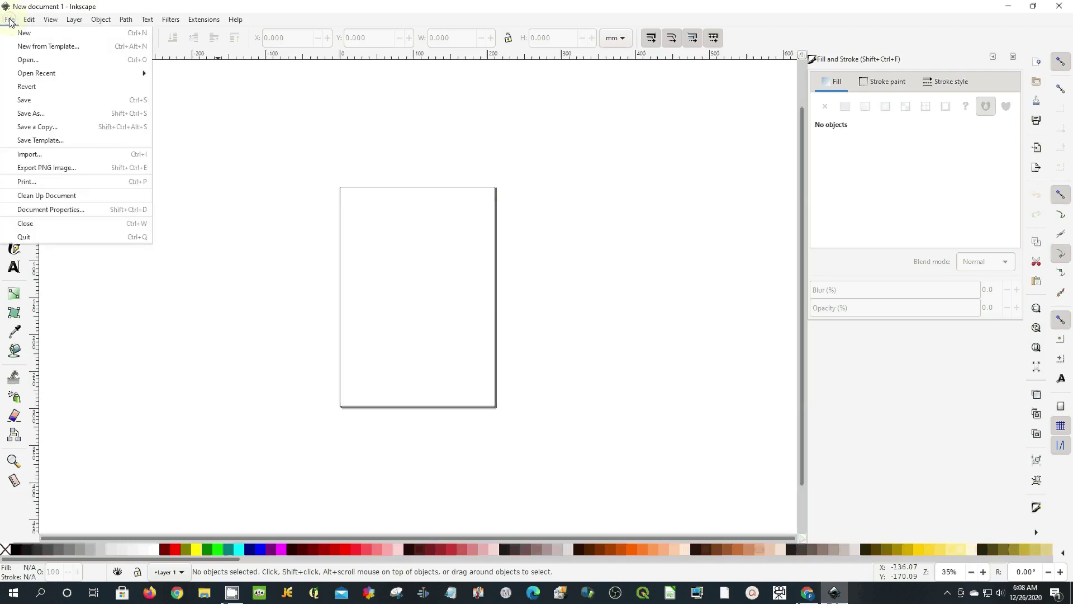
click(41, 210)
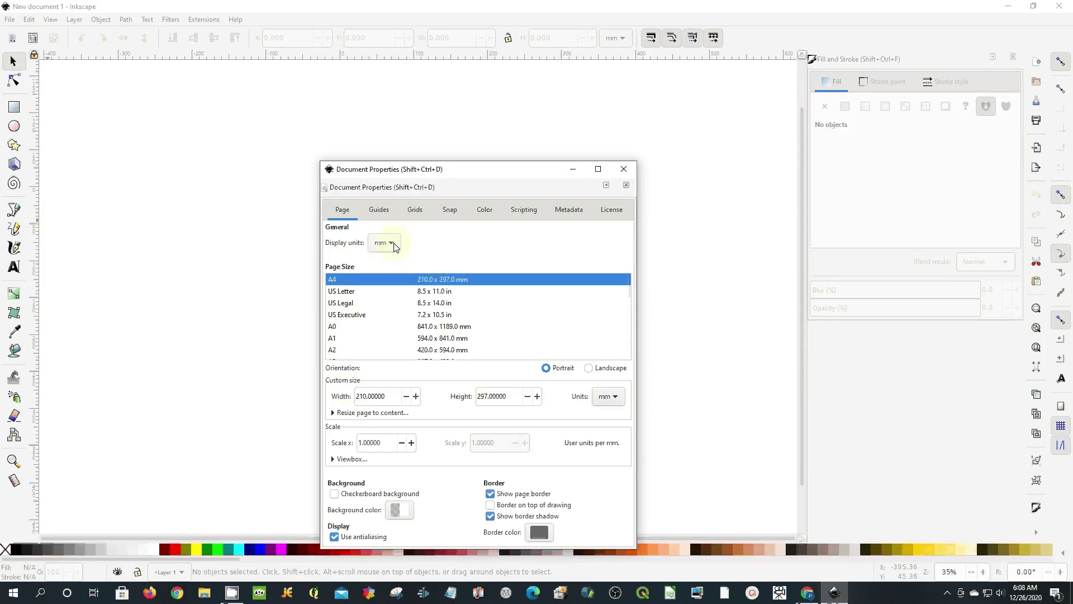
click(393, 244)
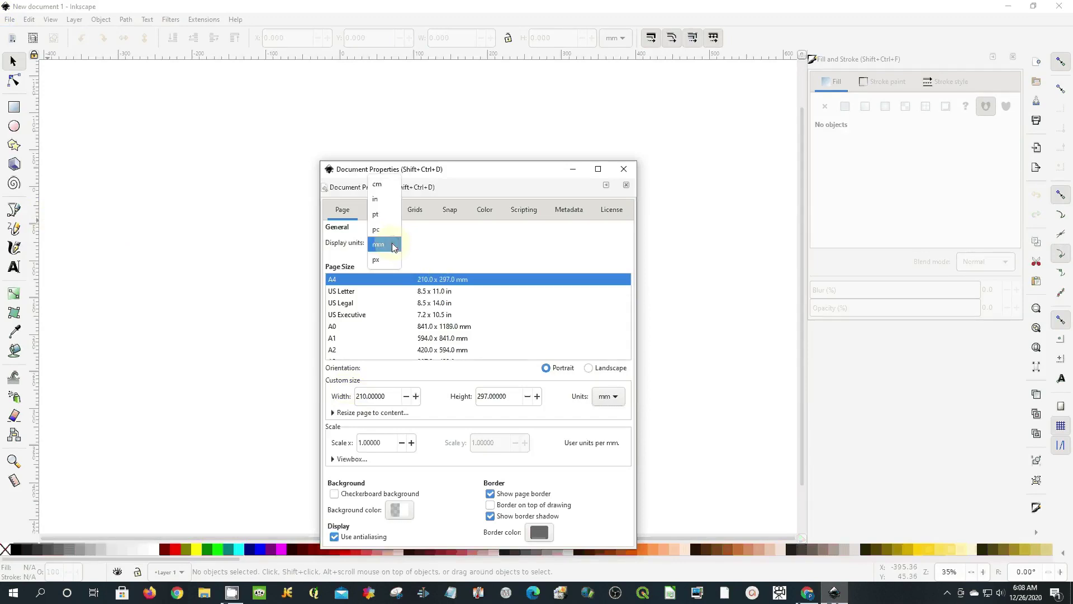
click(382, 200)
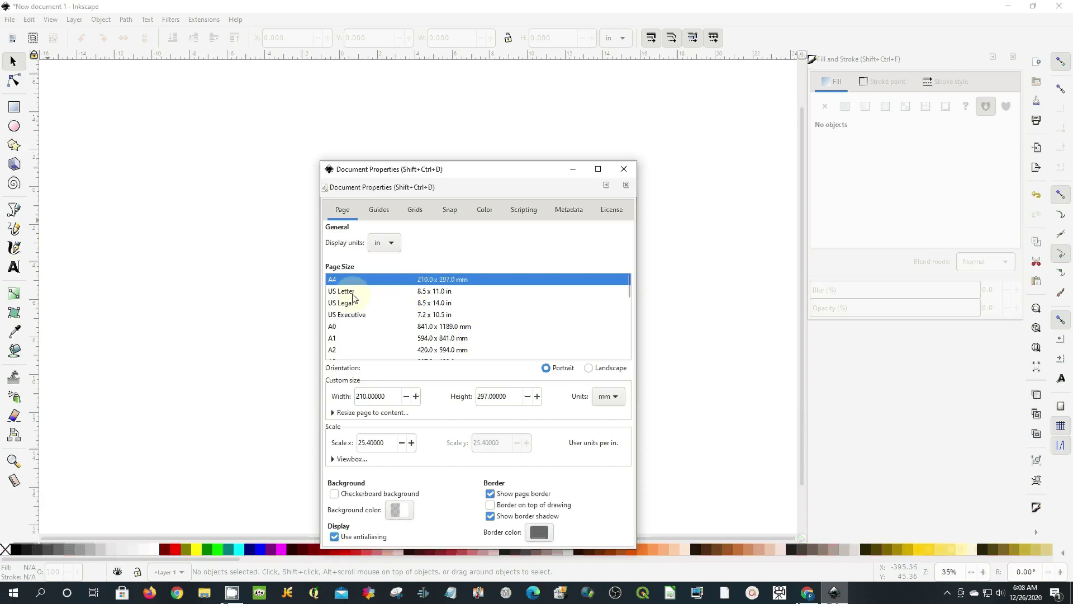
click(353, 292)
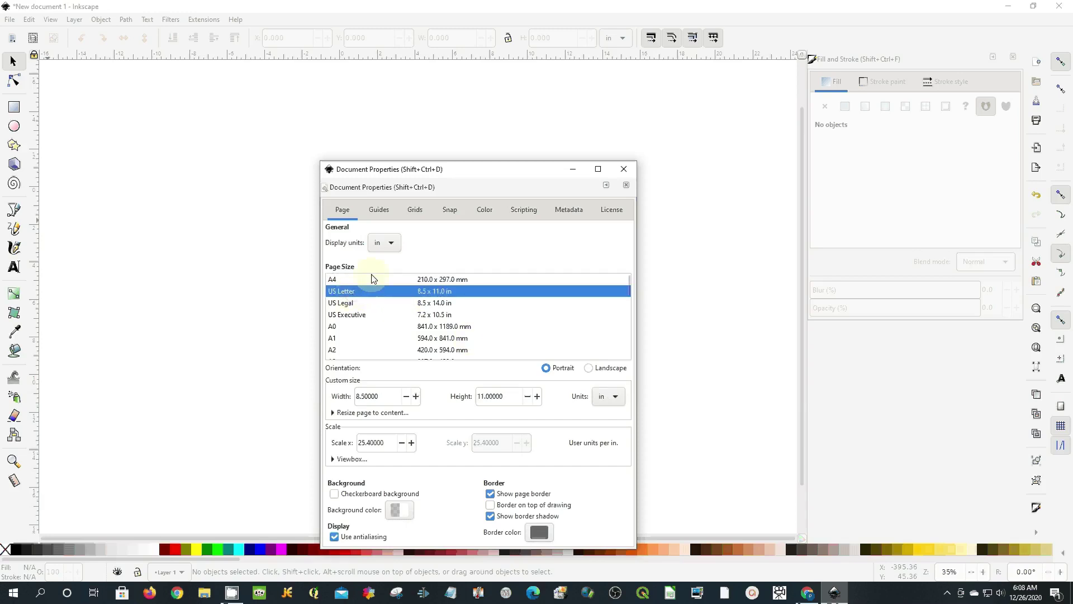
click(626, 171)
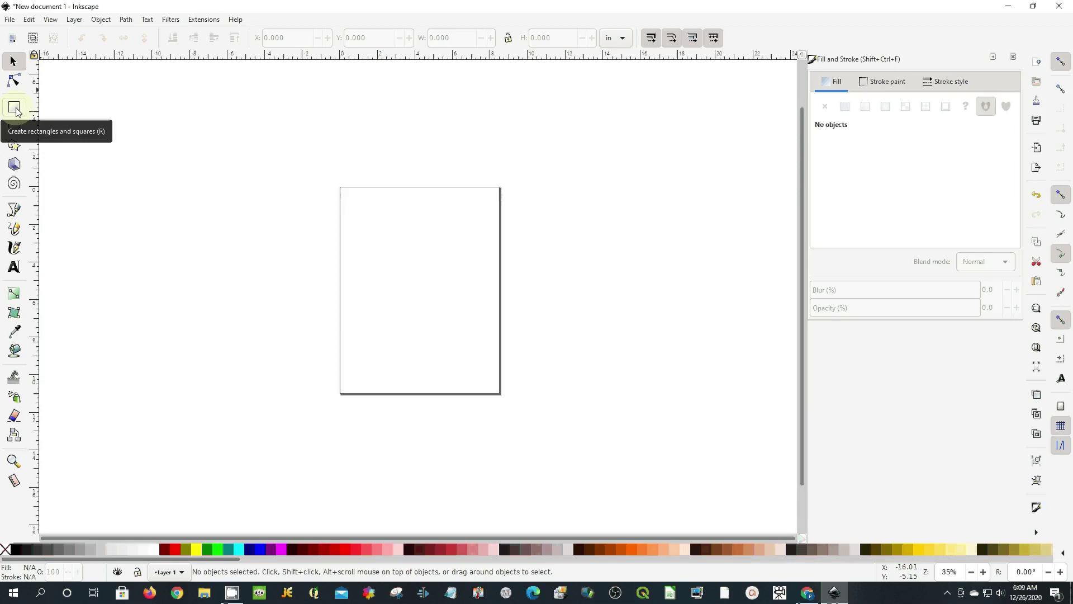
Draw a test rectangle near the top of the page, make it 100% opaque black, then delete it.
click(14, 108)
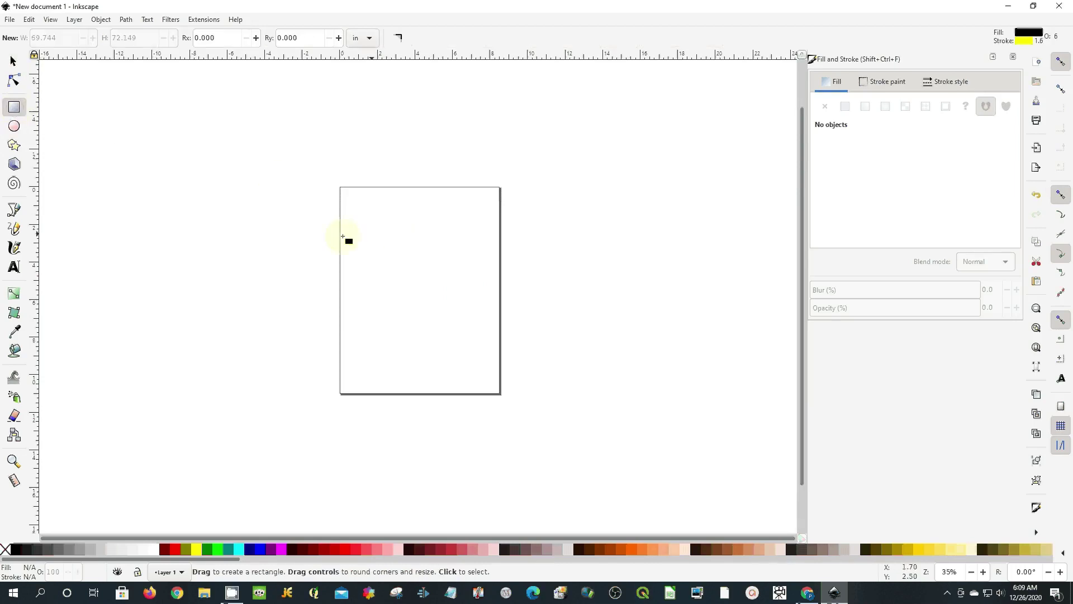
drag(358, 211, 477, 289)
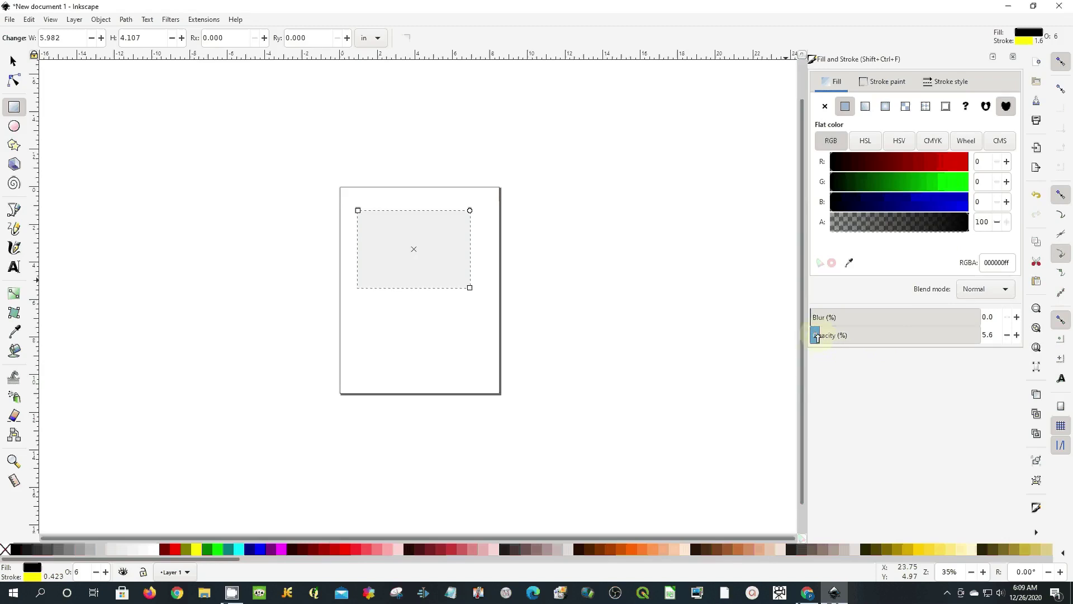
drag(816, 336, 1038, 342)
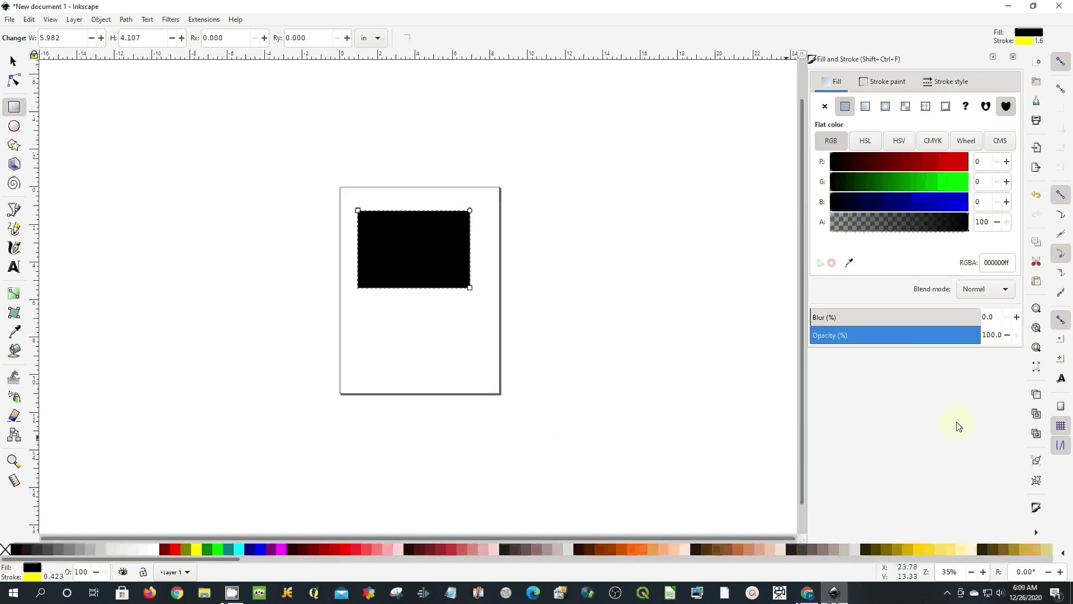
click(1013, 56)
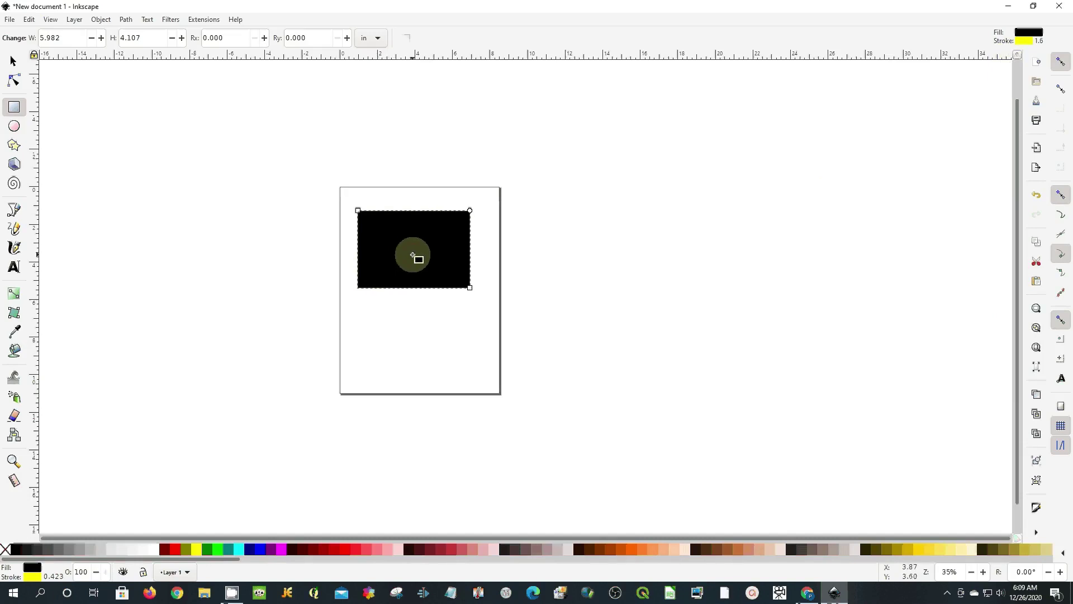
key(Delete)
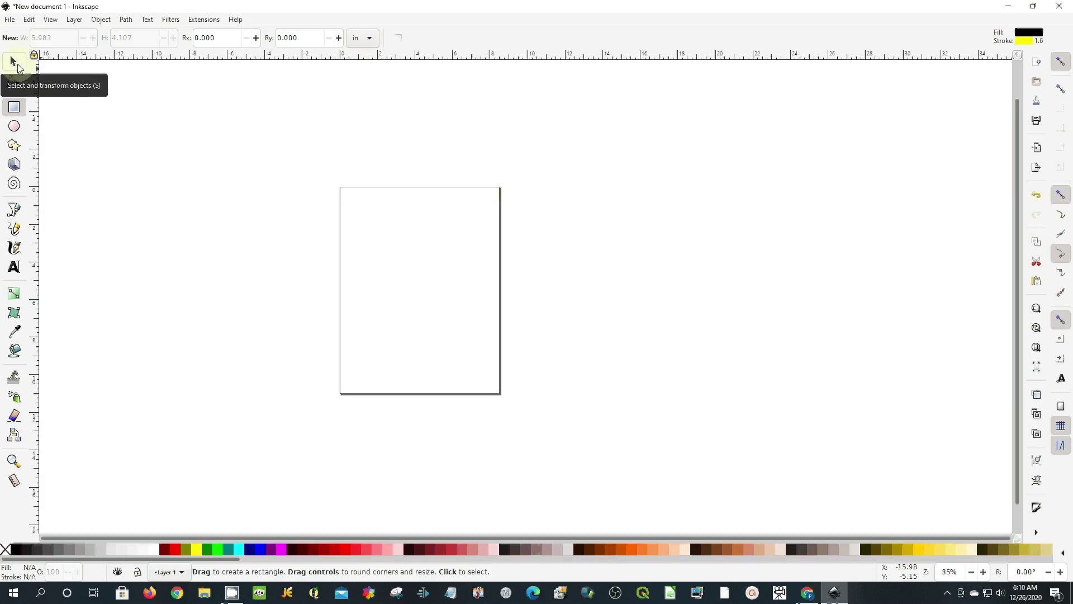
Import B&O Rivervale-2.png into the document as an embedded image.
click(9, 21)
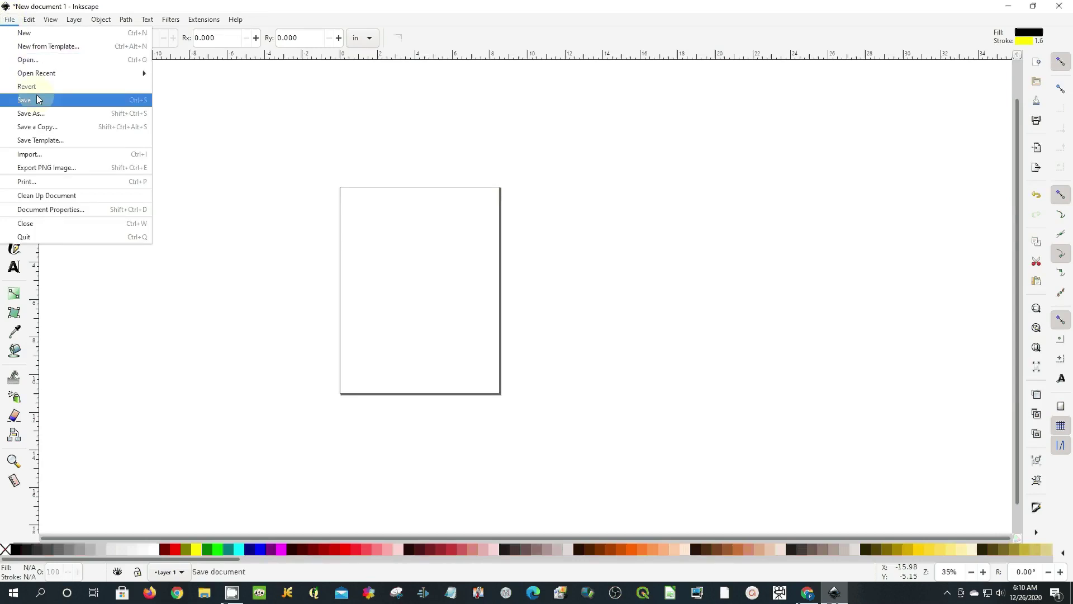
click(51, 156)
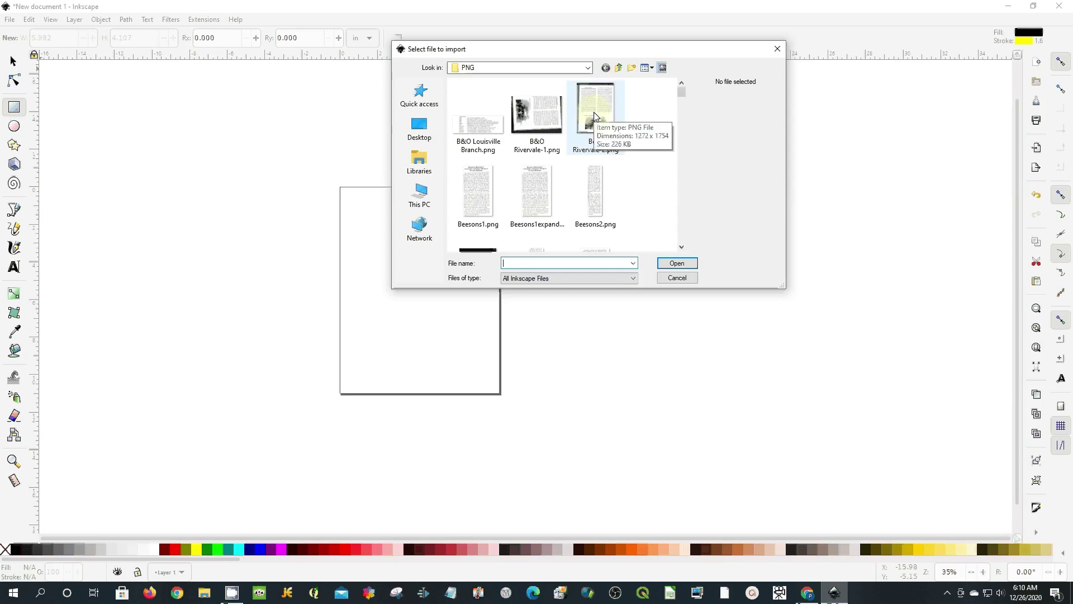
double_click(594, 116)
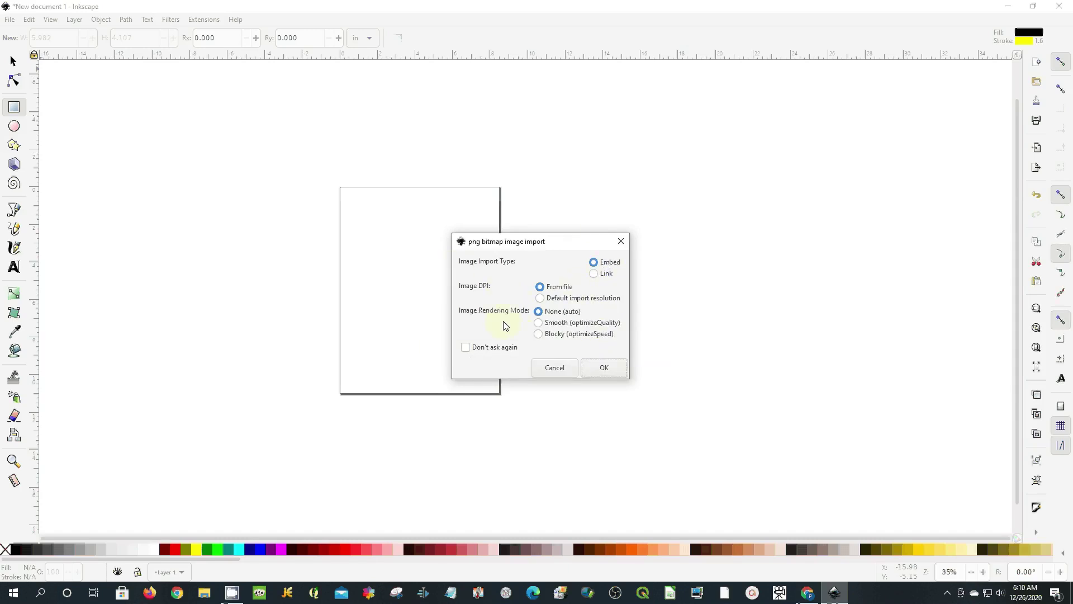
click(619, 374)
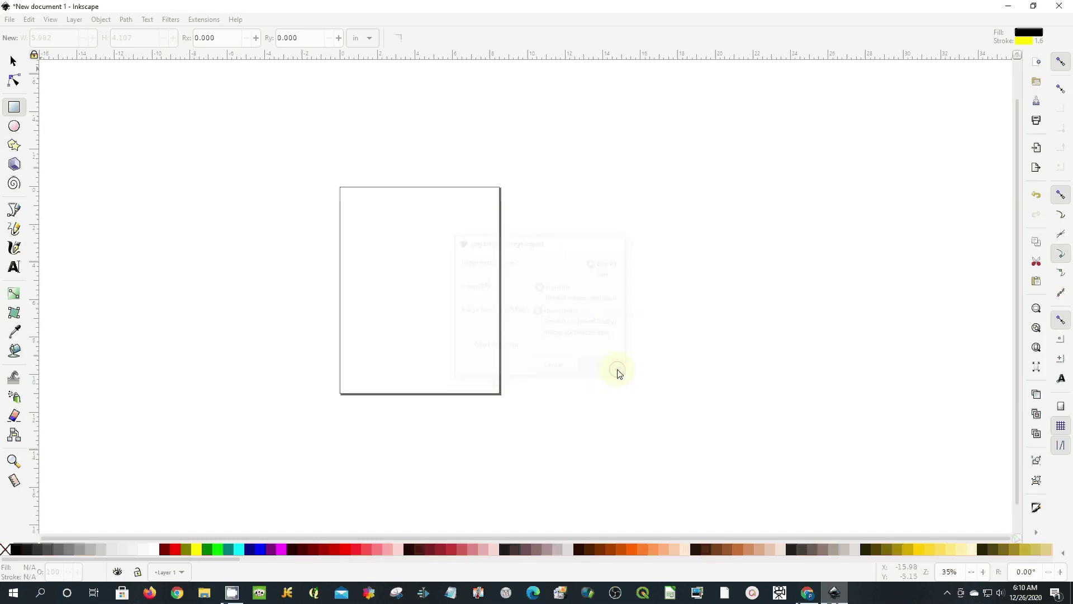
scroll(612, 376, up, 3)
scroll(611, 376, up, 1)
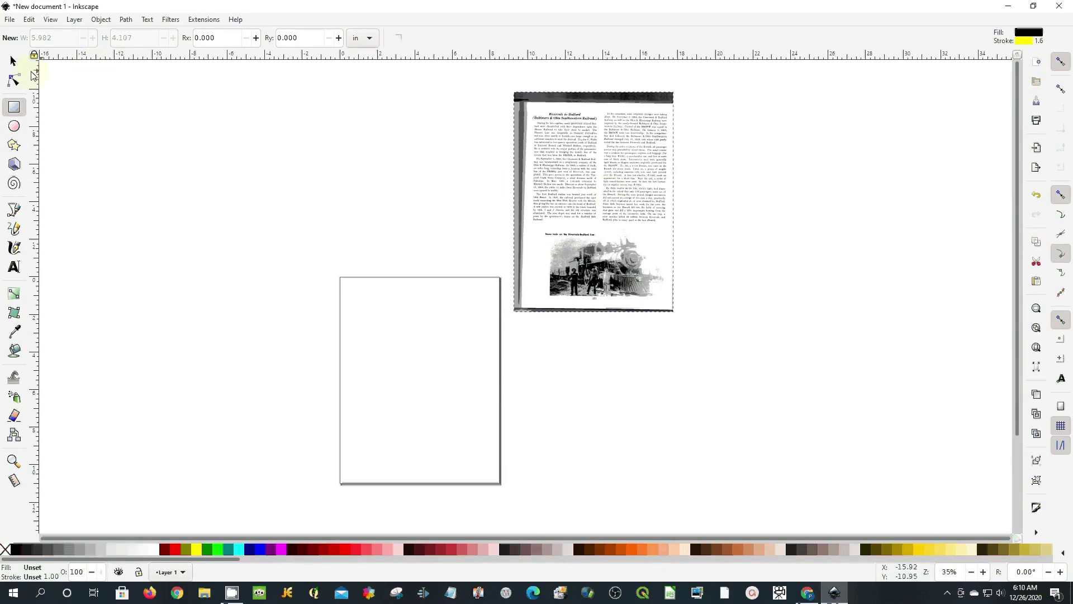
Move the scan onto the letter page and rotate it slightly so its text lines run level.
click(14, 63)
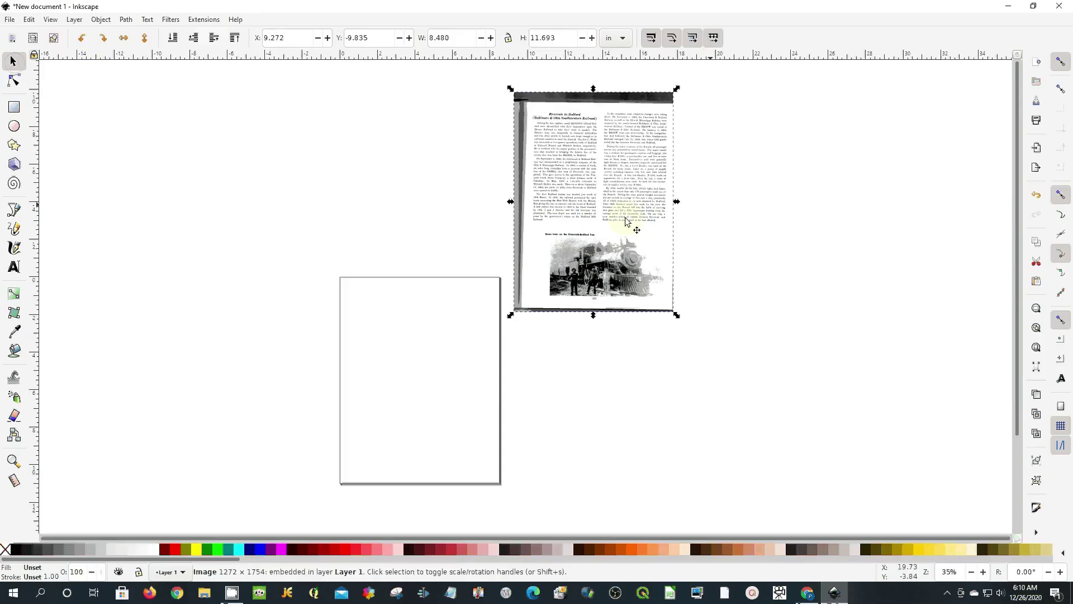
drag(593, 217, 454, 363)
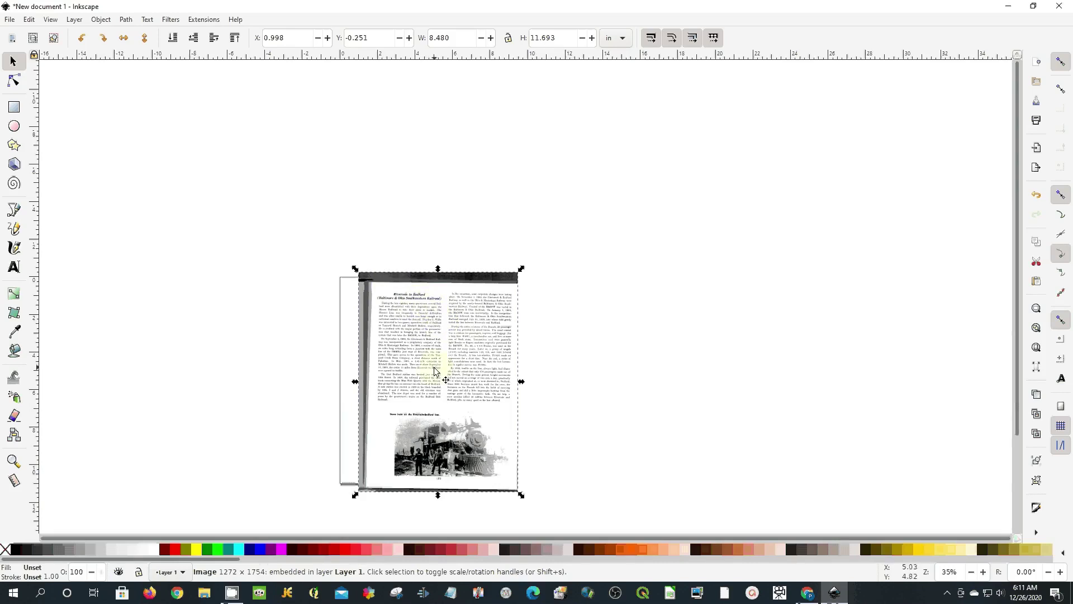
scroll(436, 370, up, 3)
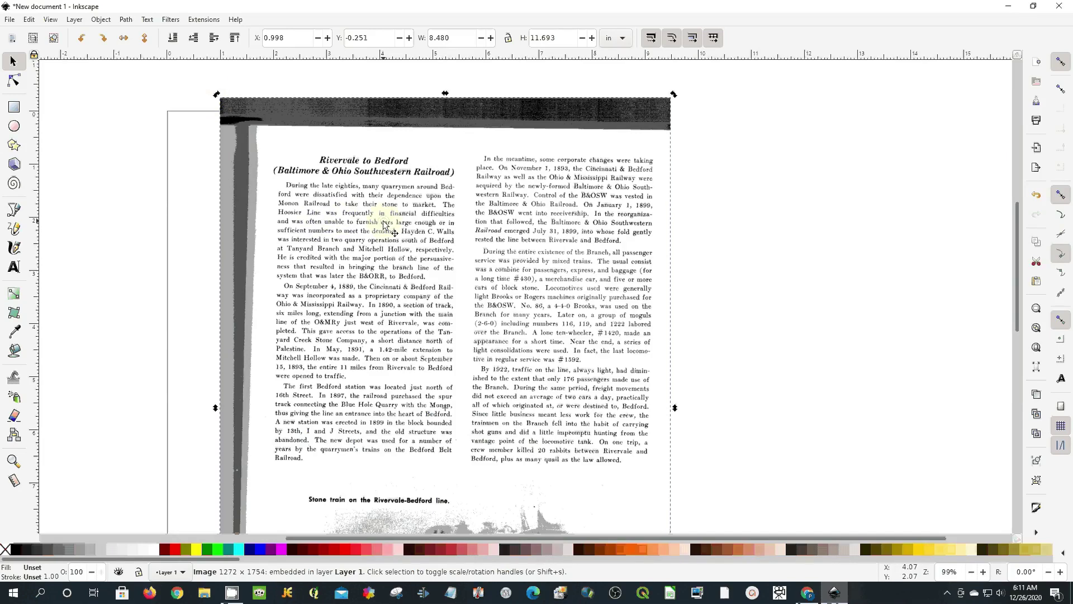
click(334, 192)
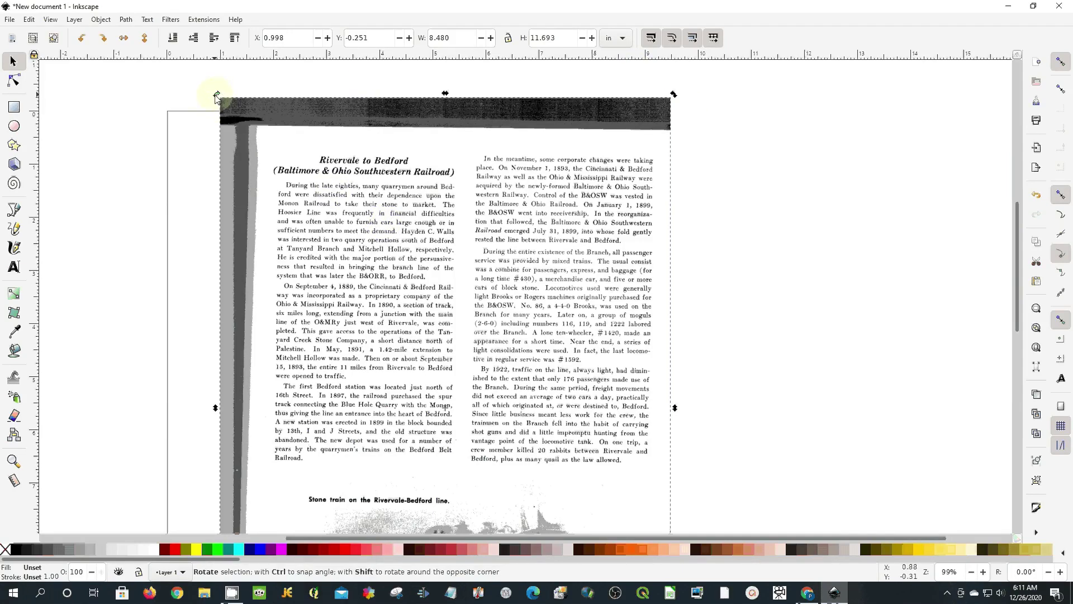
drag(219, 96, 232, 126)
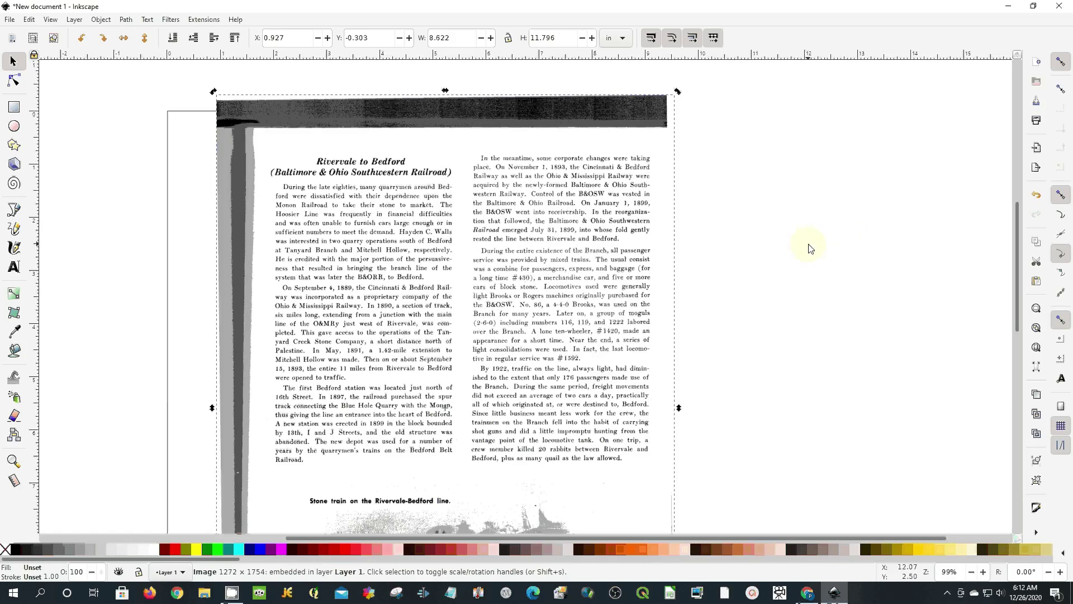
click(13, 62)
scroll(911, 322, down, 3)
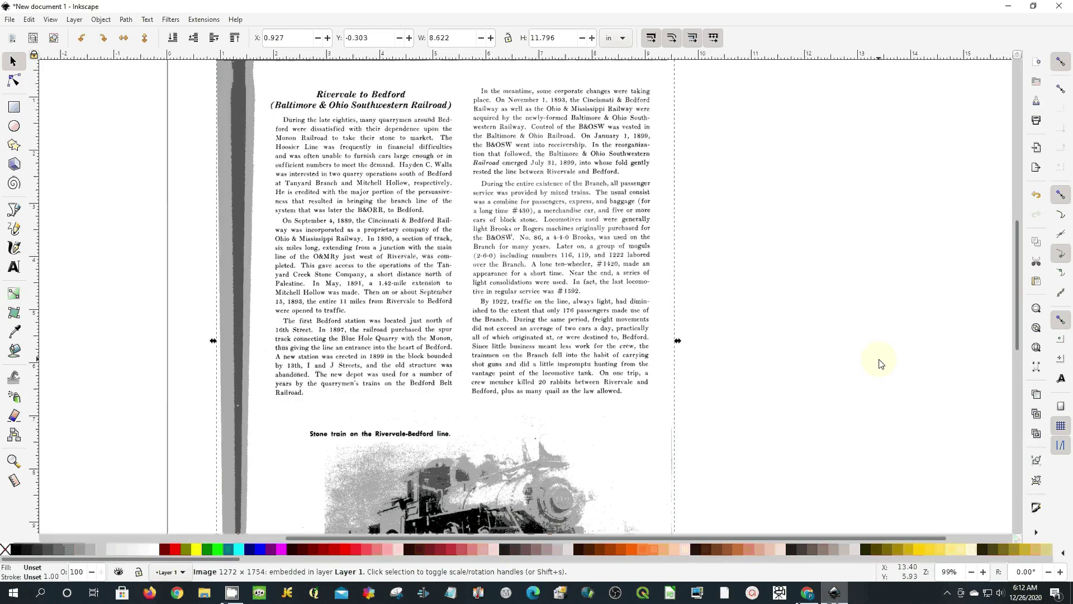
scroll(600, 335, up, 4)
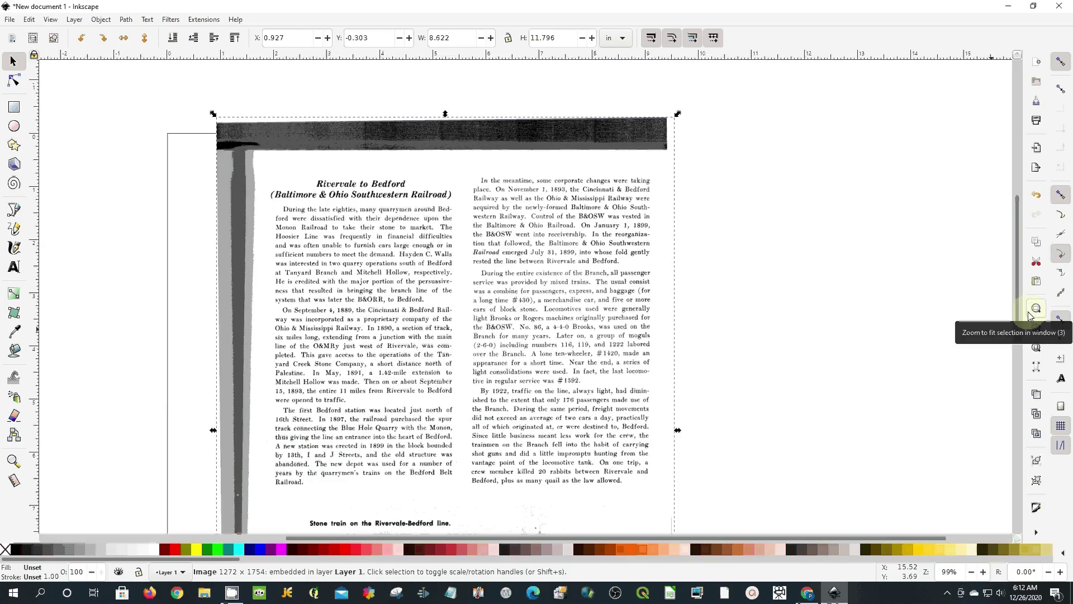
scroll(548, 341, down, 14)
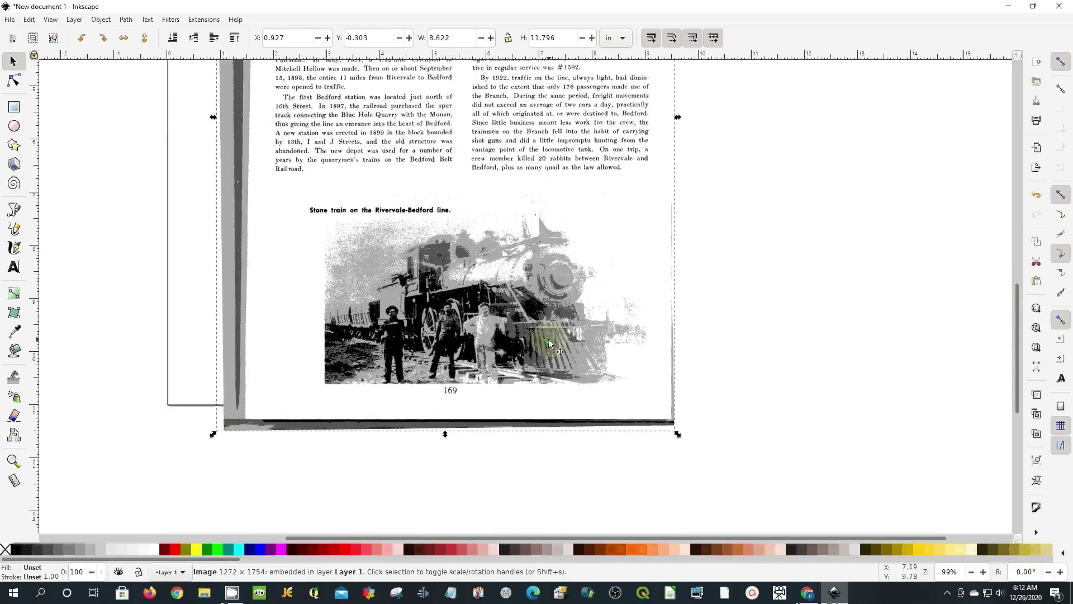
scroll(547, 343, up, 10)
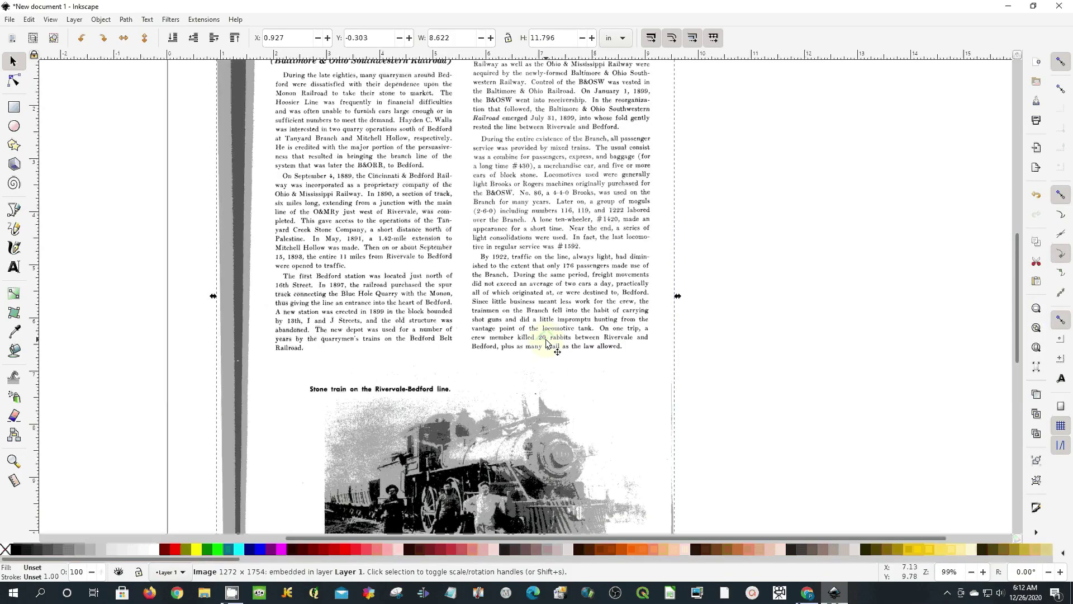
scroll(546, 343, up, 6)
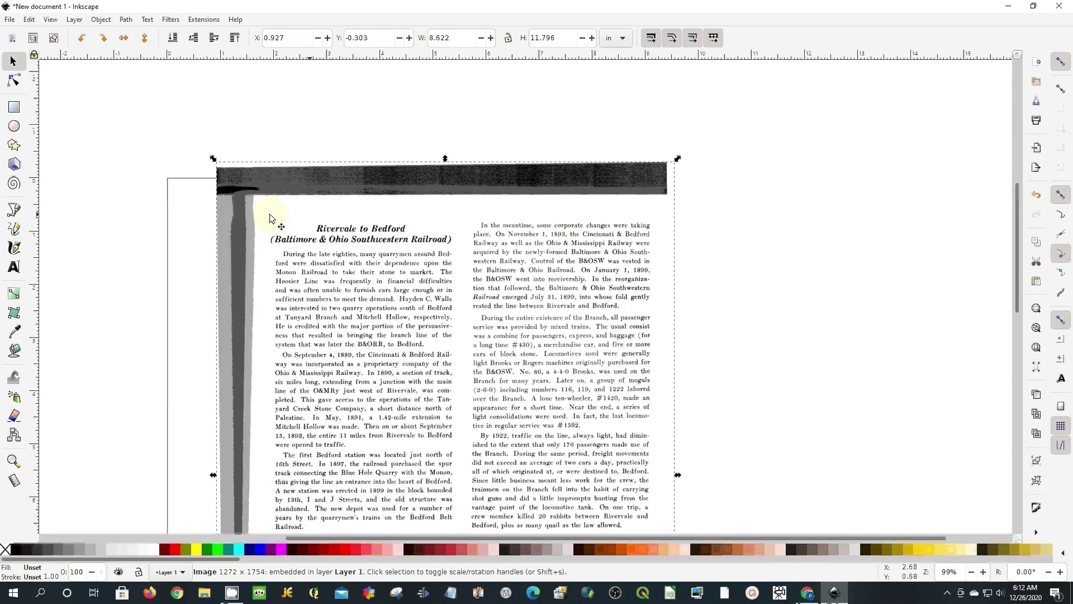
scroll(890, 250, down, 3)
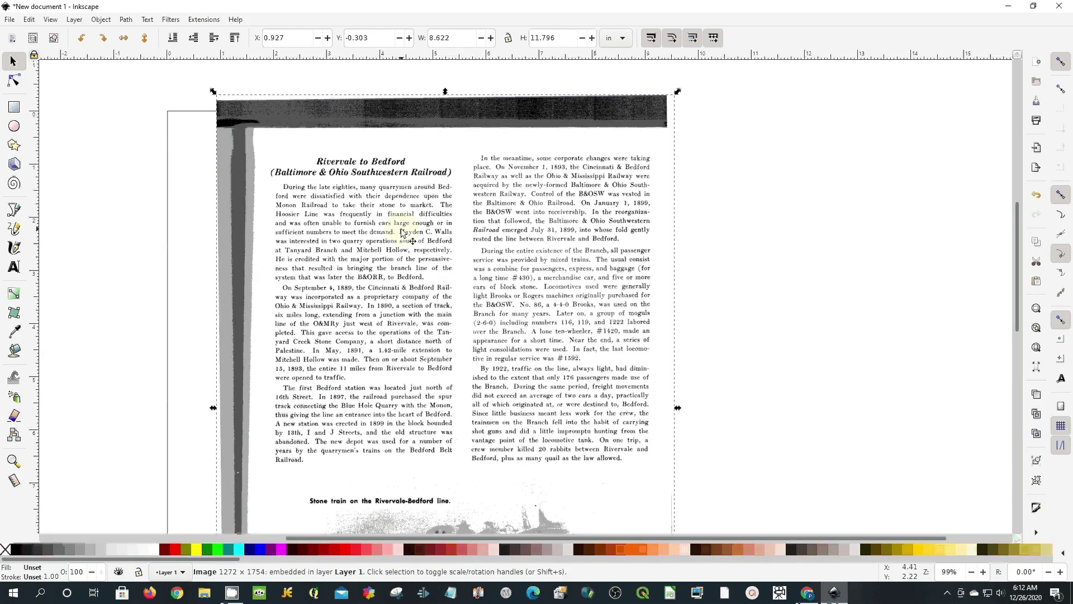
Draw a rectangle over the two text columns and lower its opacity to about 8%.
click(12, 112)
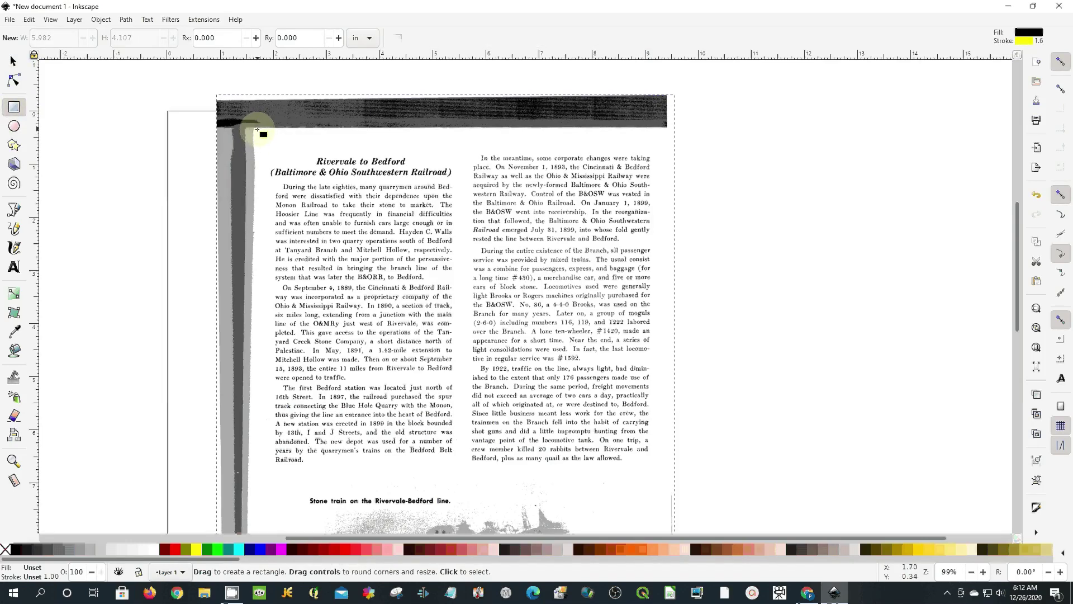
drag(258, 131, 664, 480)
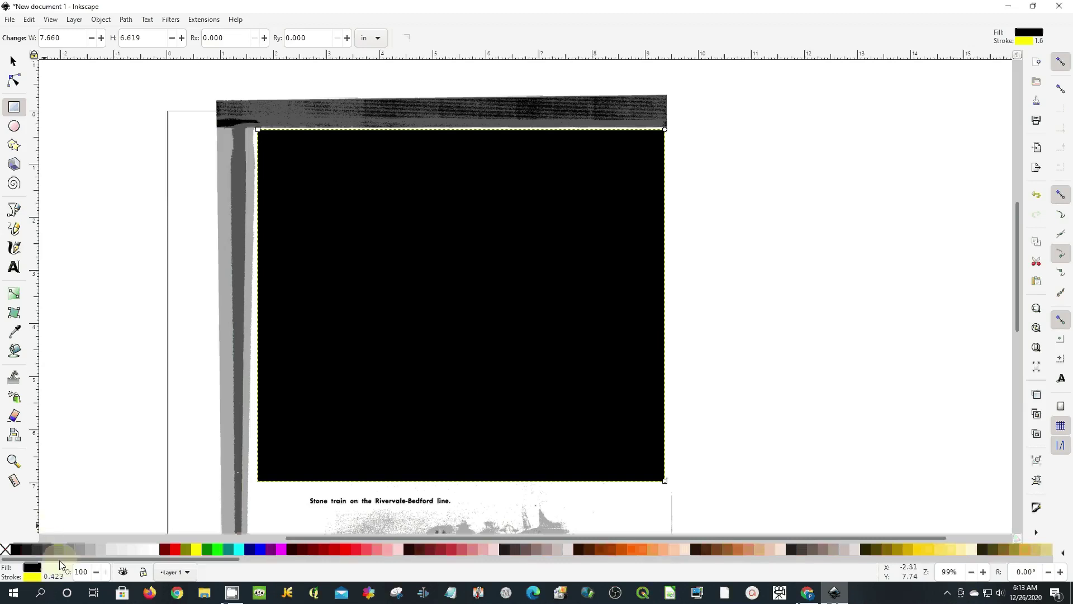
click(34, 568)
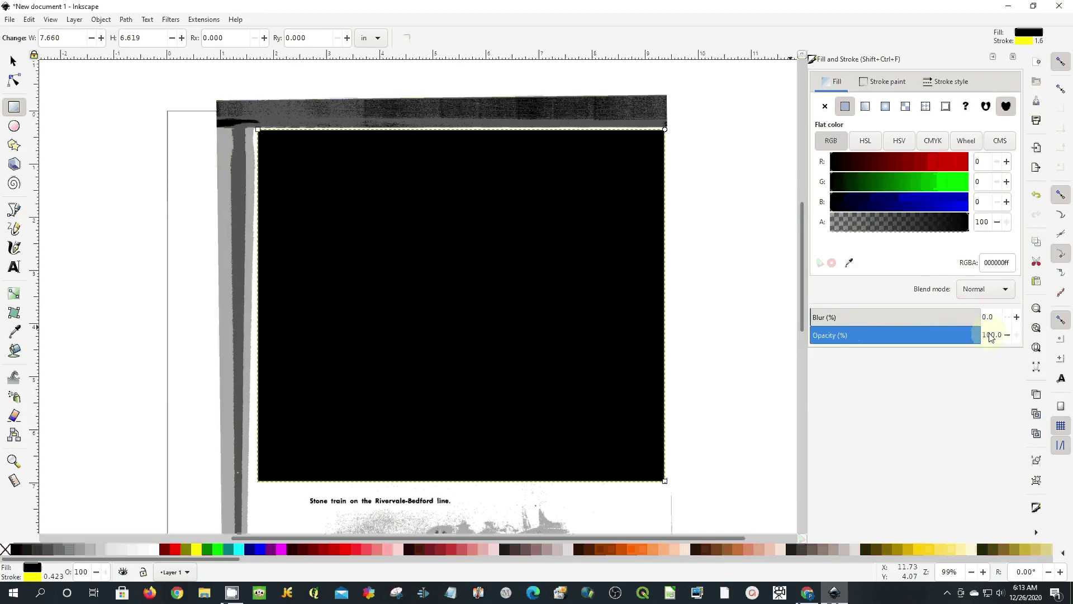
drag(994, 333, 847, 346)
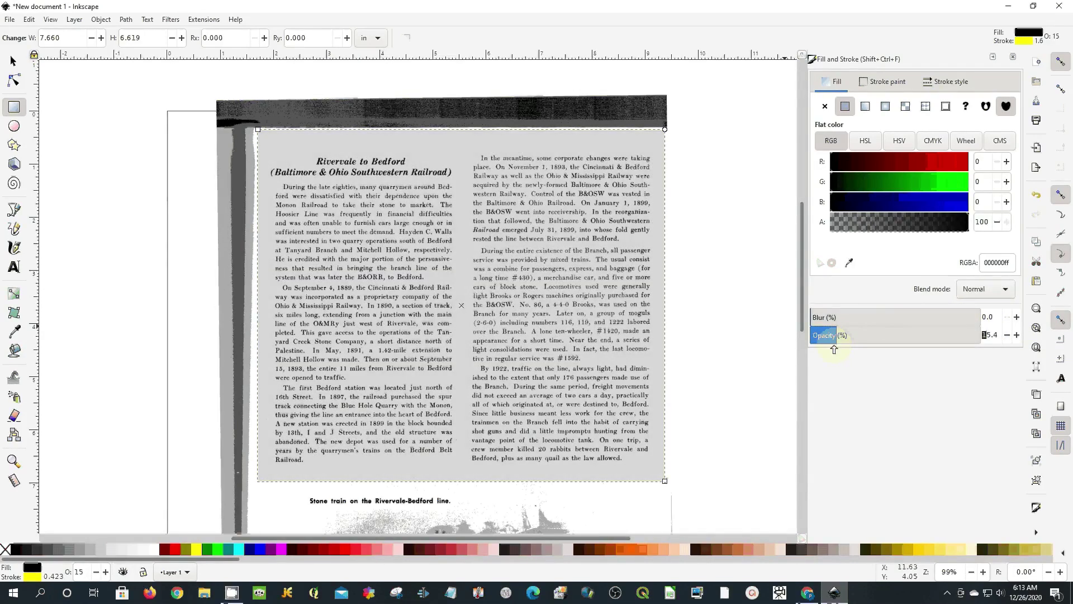
drag(833, 349, 824, 352)
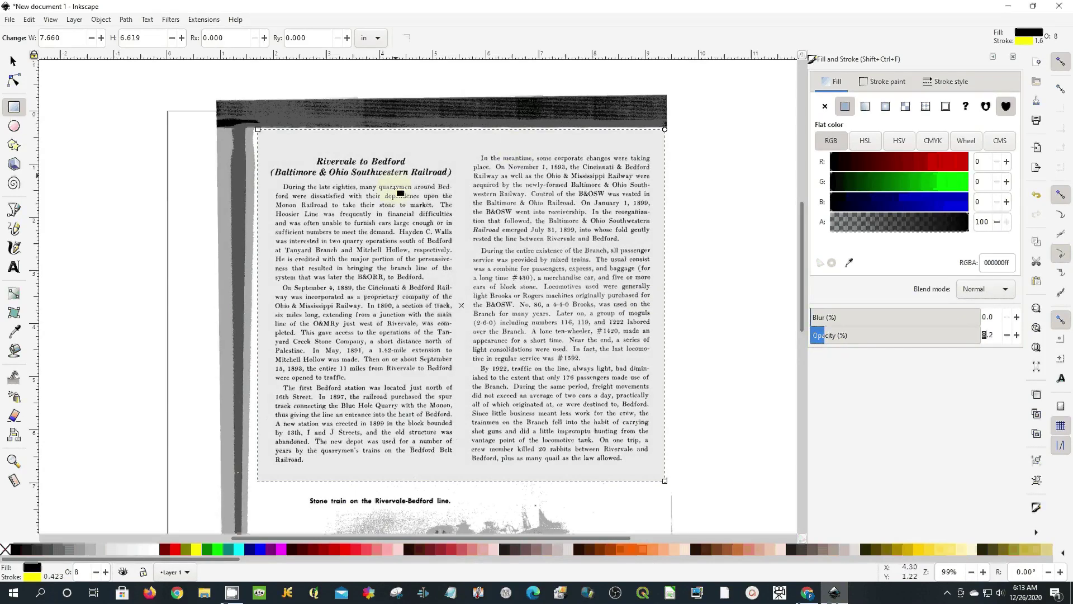
Fill the translucent rectangle red, RGBA ec0000ff.
click(959, 162)
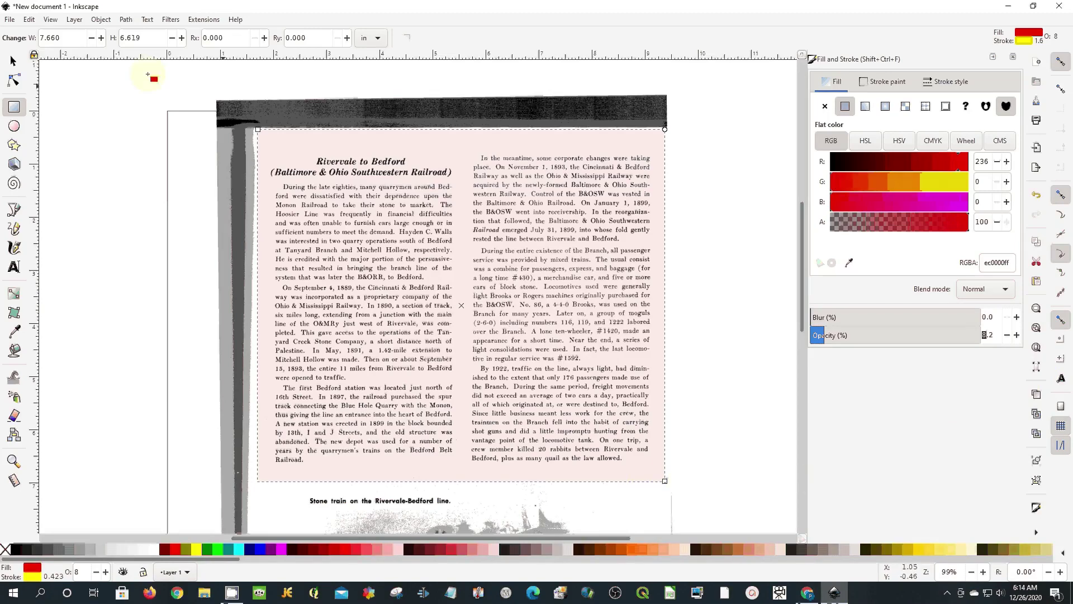
Pull the rectangle's top and bottom edges in to fit the text, resizing it to 7.613 x 6.014 in.
click(12, 62)
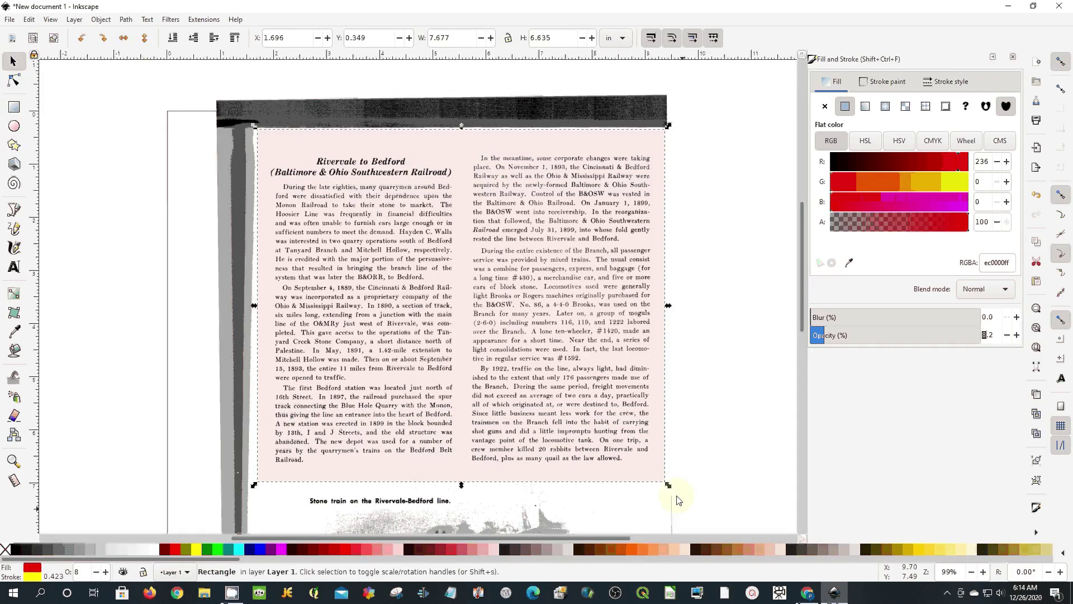
drag(667, 488, 665, 488)
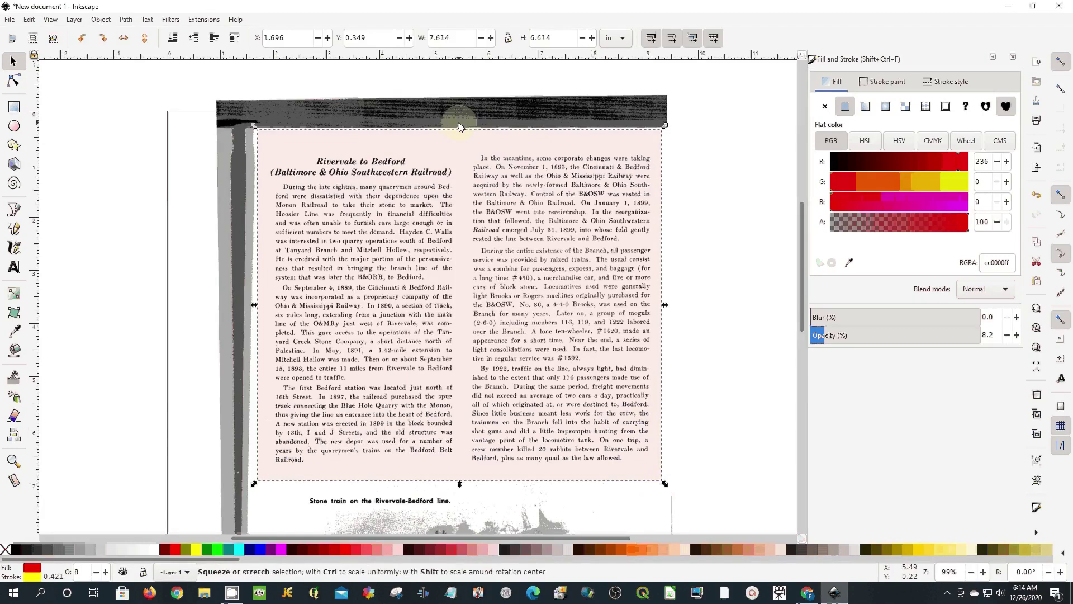
drag(459, 126, 459, 149)
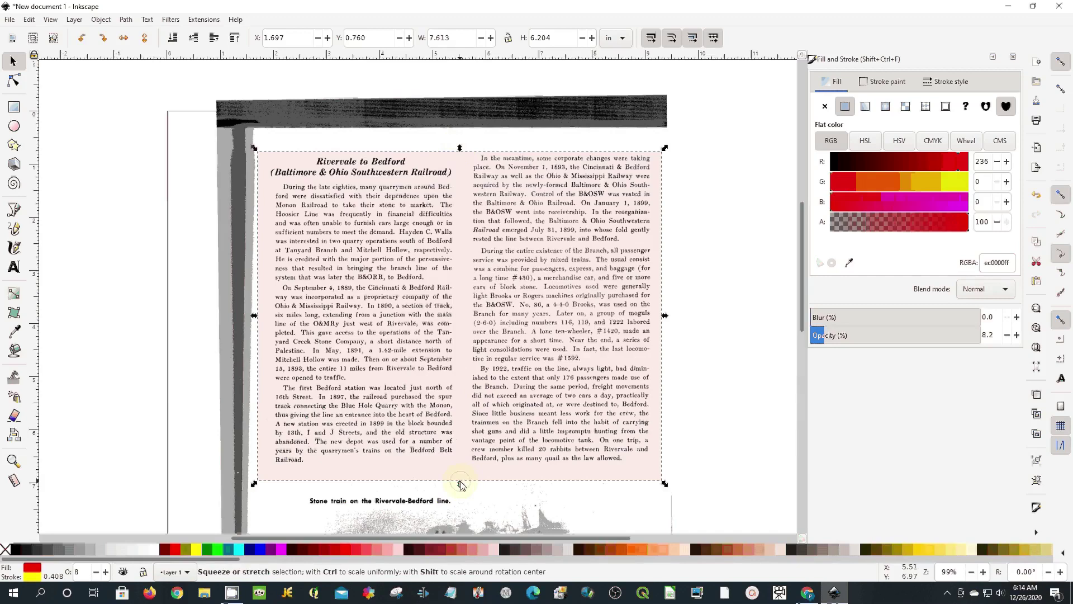
mouse_move(460, 484)
mouse_down()
mouse_move(462, 464)
mouse_move(464, 475)
mouse_up()
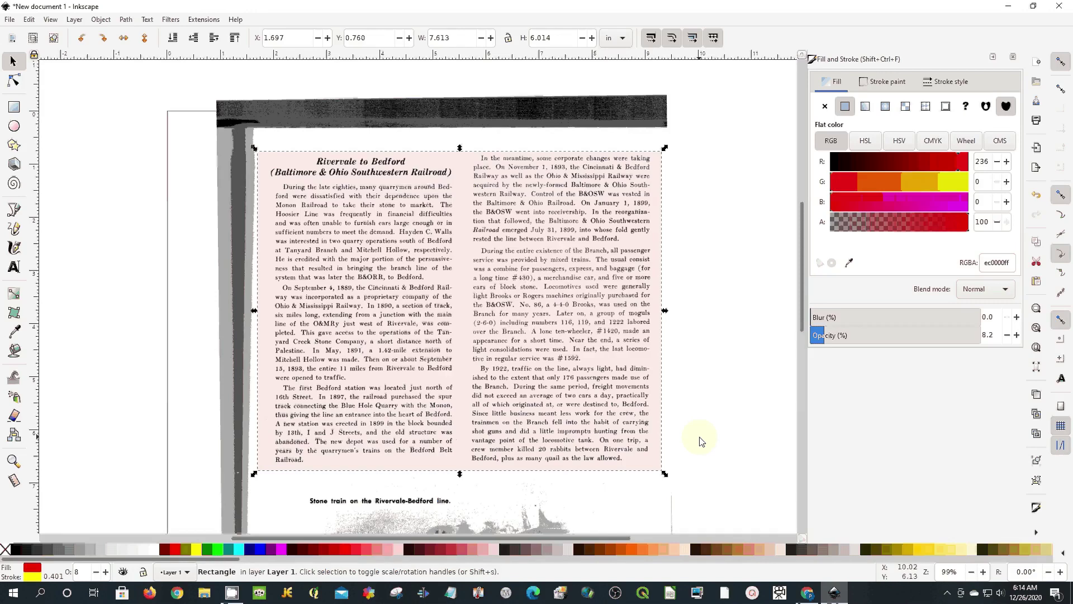
key(a)
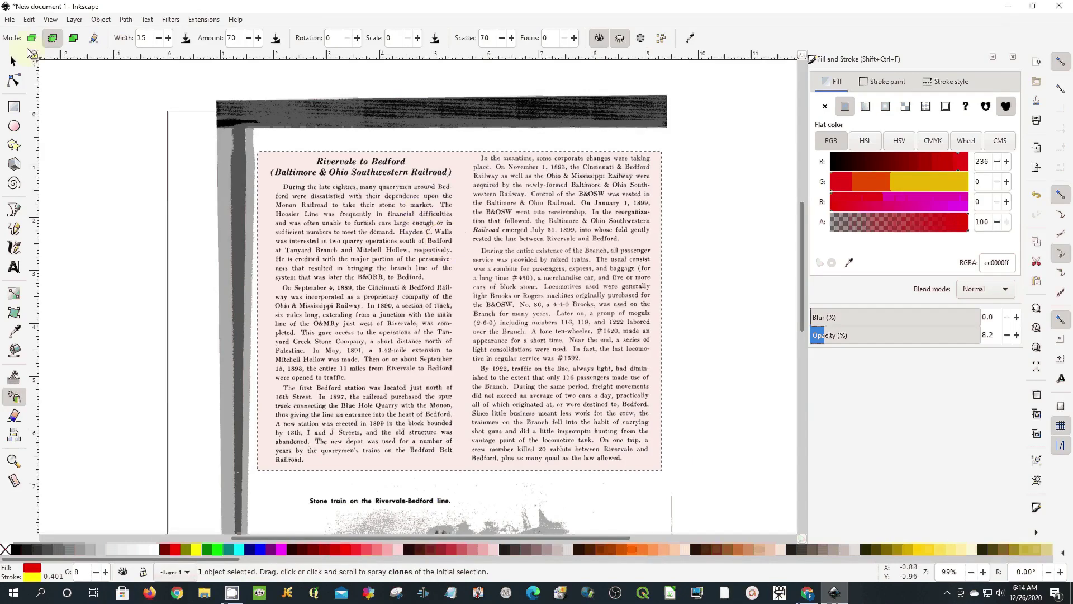
Select all and clip the scan to the rectangle, leaving only the 7.598 x 5.999 in text columns.
click(29, 20)
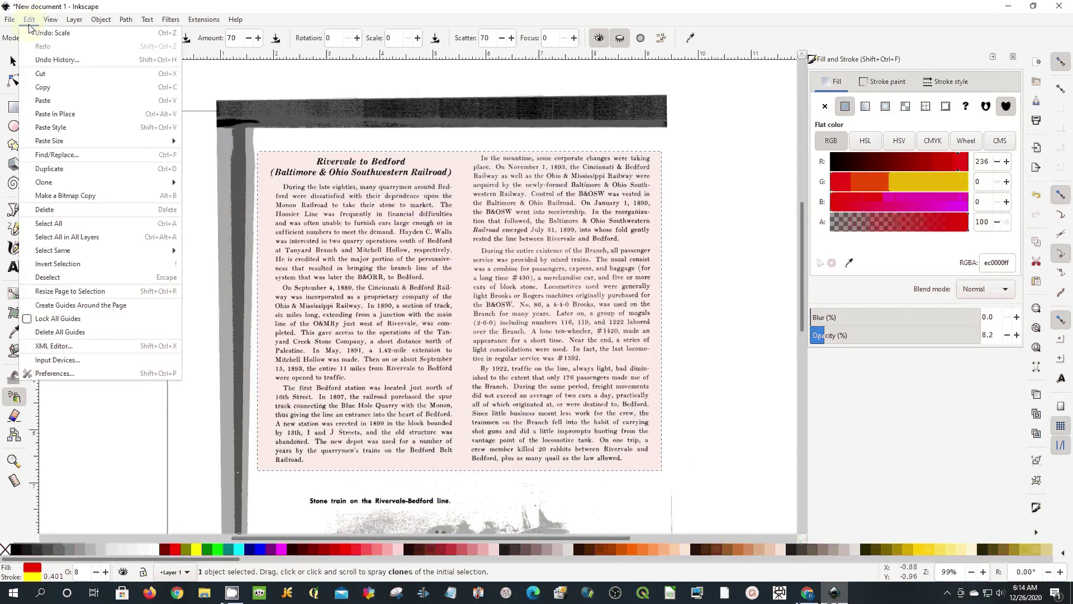
click(72, 224)
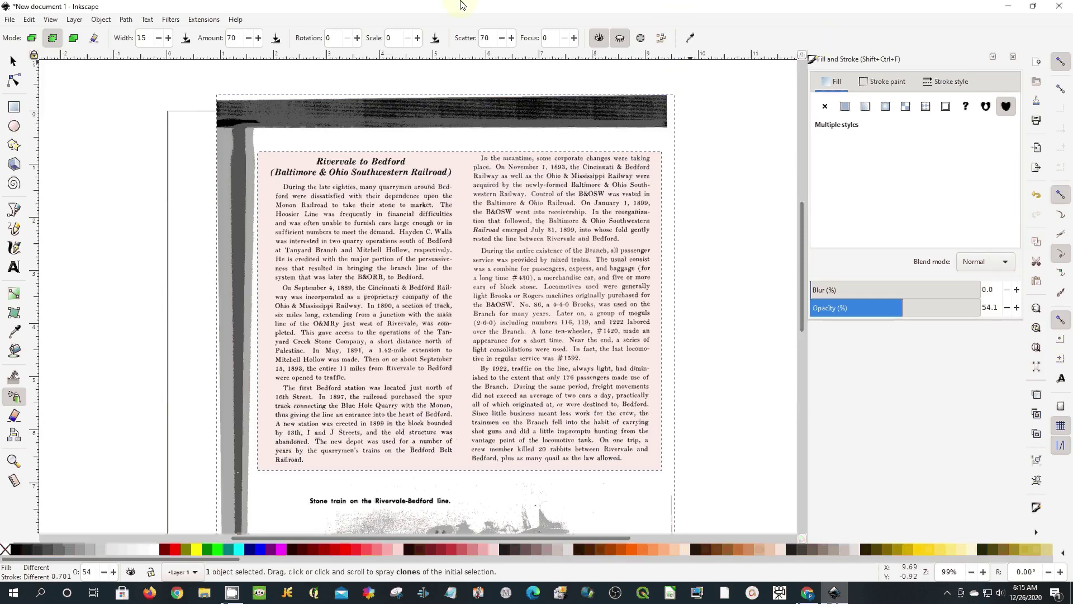
click(102, 24)
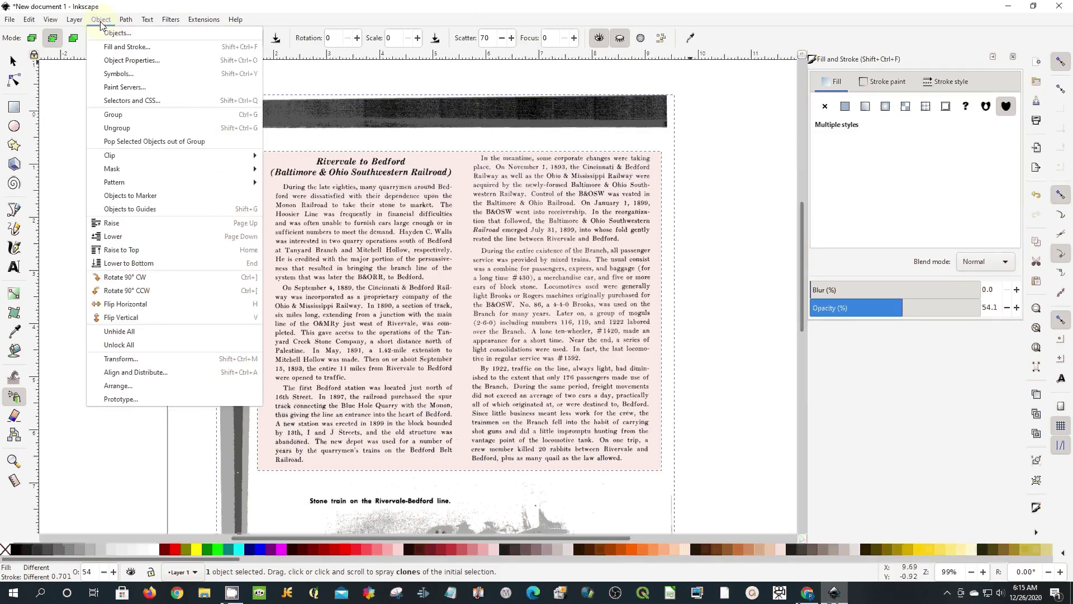
mouse_move(117, 156)
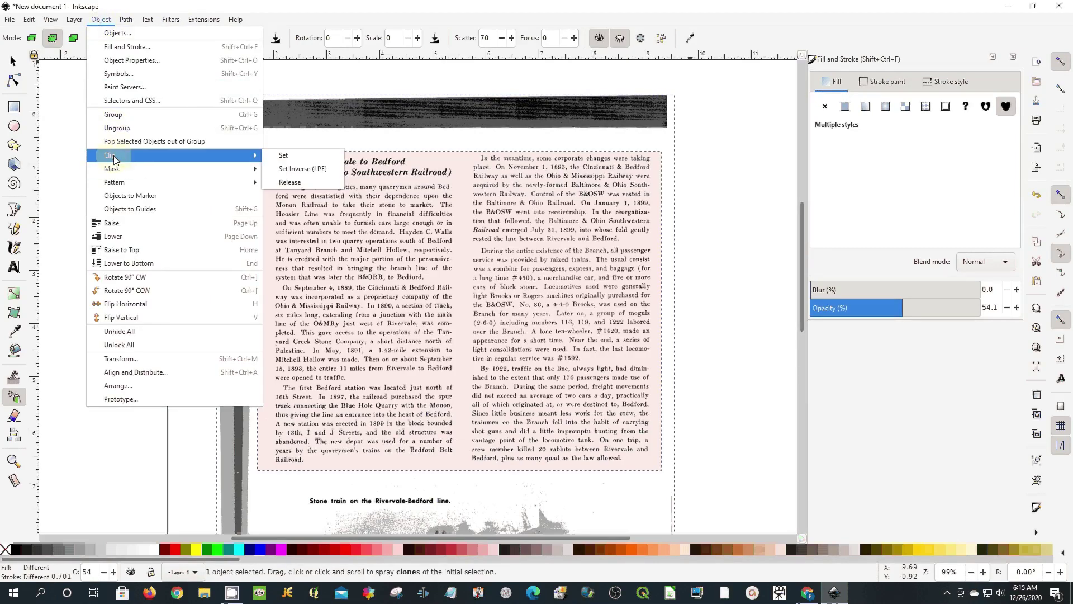
click(303, 161)
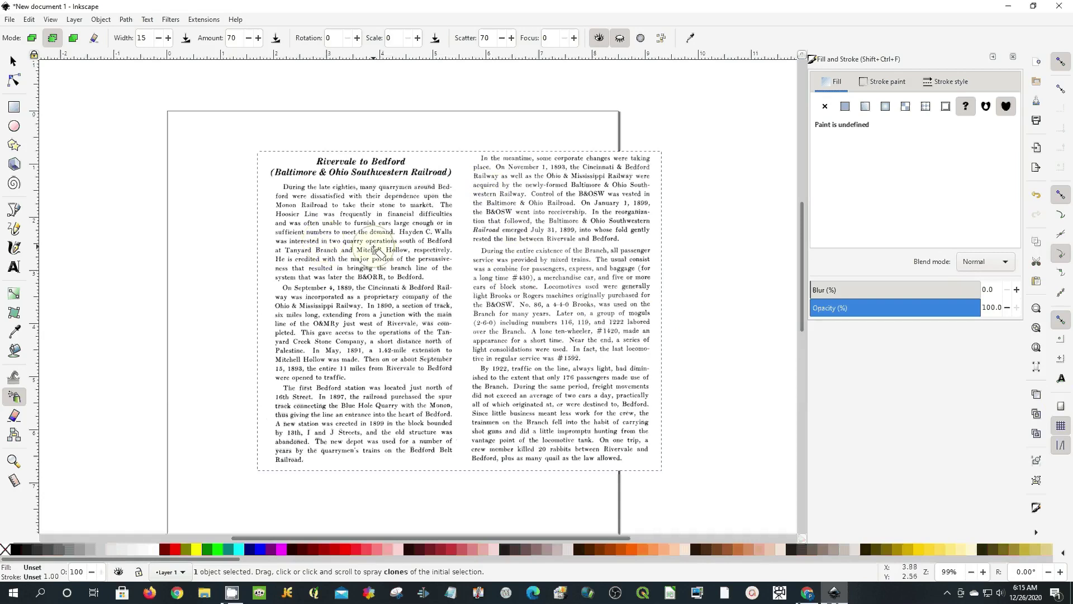
click(13, 60)
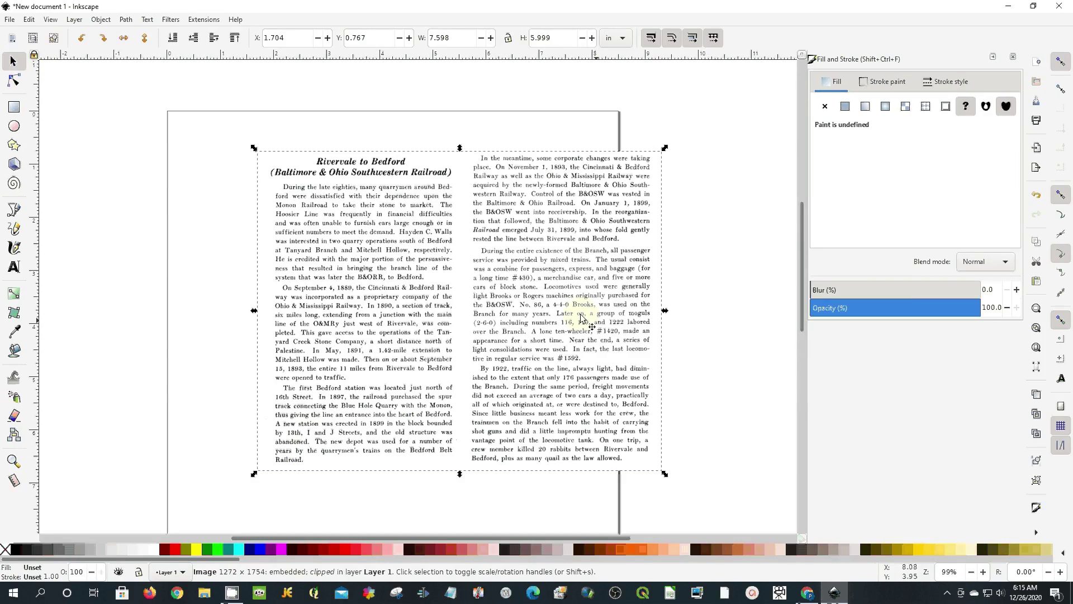
Move the clipped article down and left to X 0.568, Y 1.767 in on the page.
drag(478, 312, 435, 339)
scroll(652, 297, down, 4)
scroll(655, 297, down, 2)
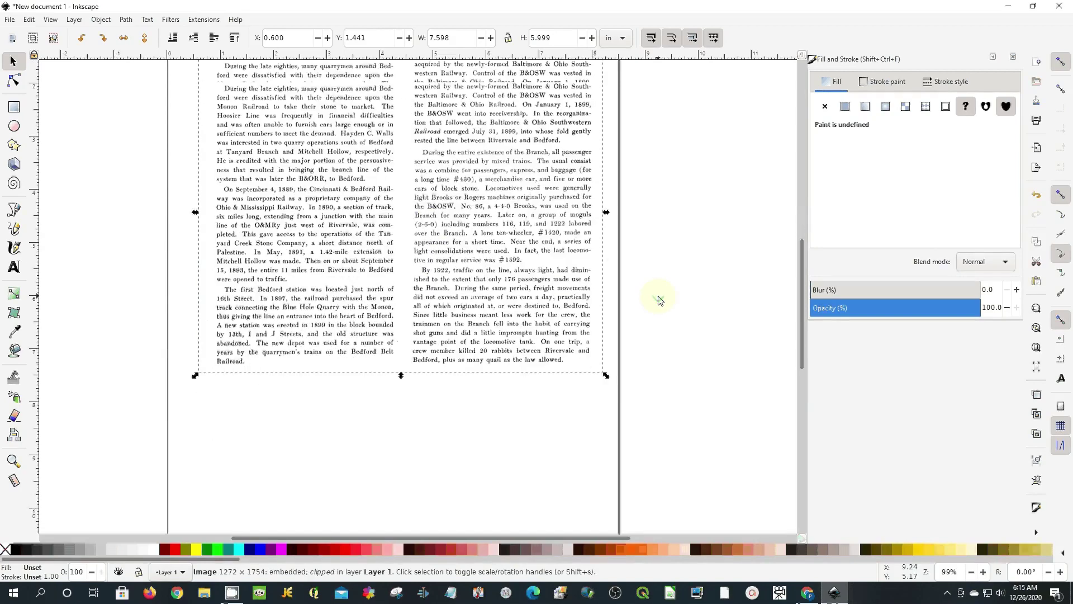
scroll(653, 297, up, 3)
drag(416, 265, 414, 283)
scroll(698, 307, up, 6)
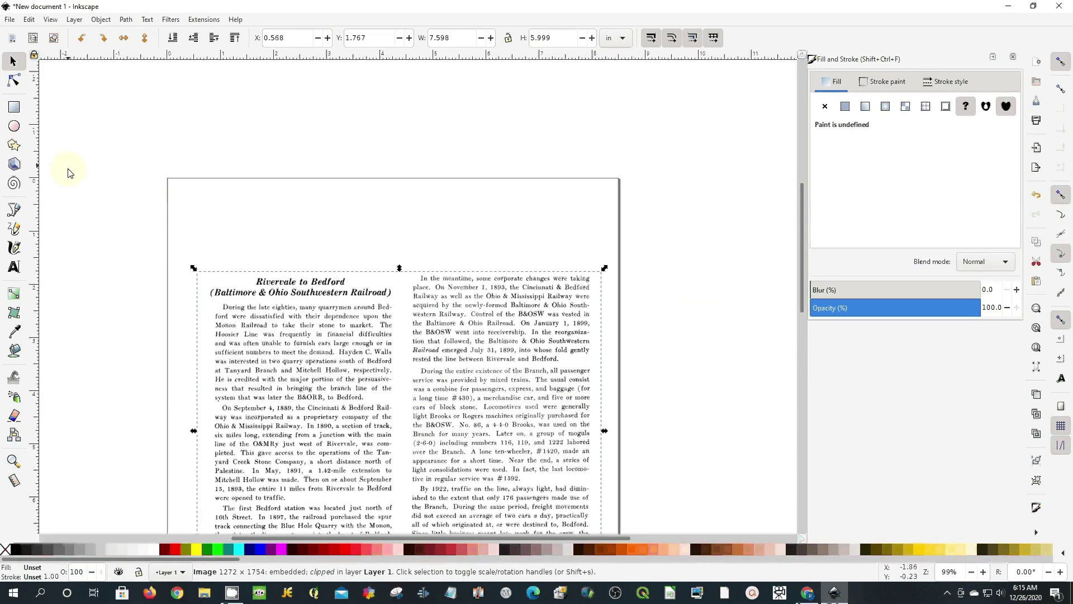
Add a text line reading 'Butch's Article' above the article.
click(14, 269)
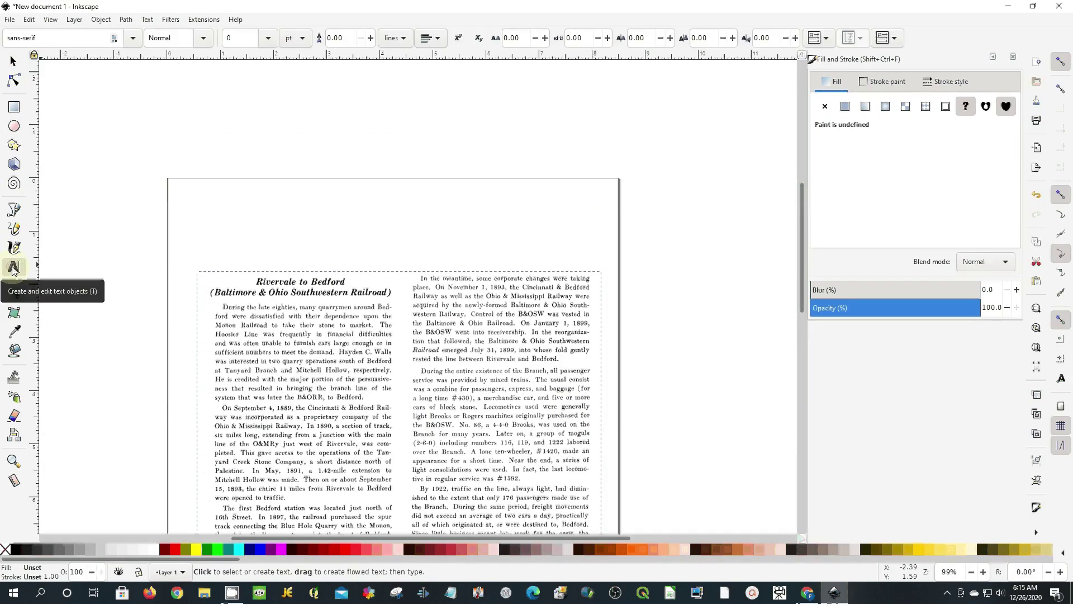
click(224, 217)
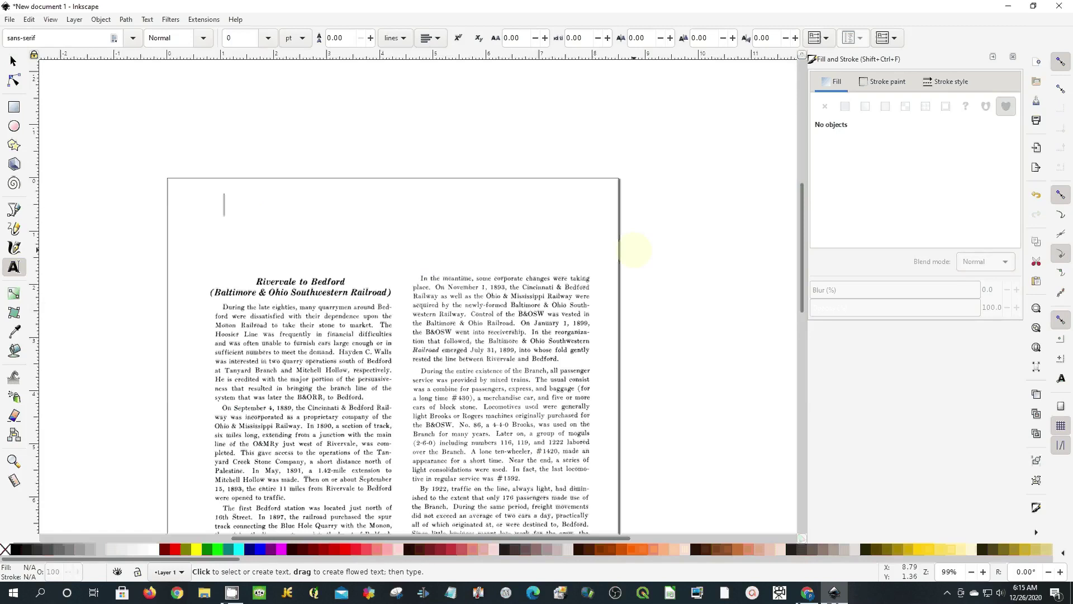
text(Butc)
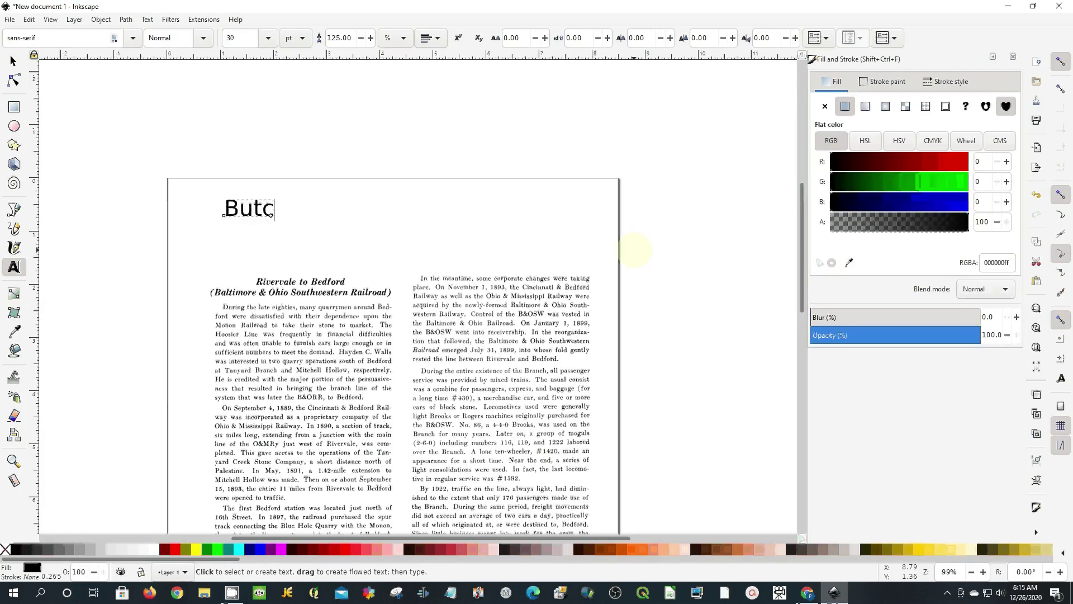
text(h's A)
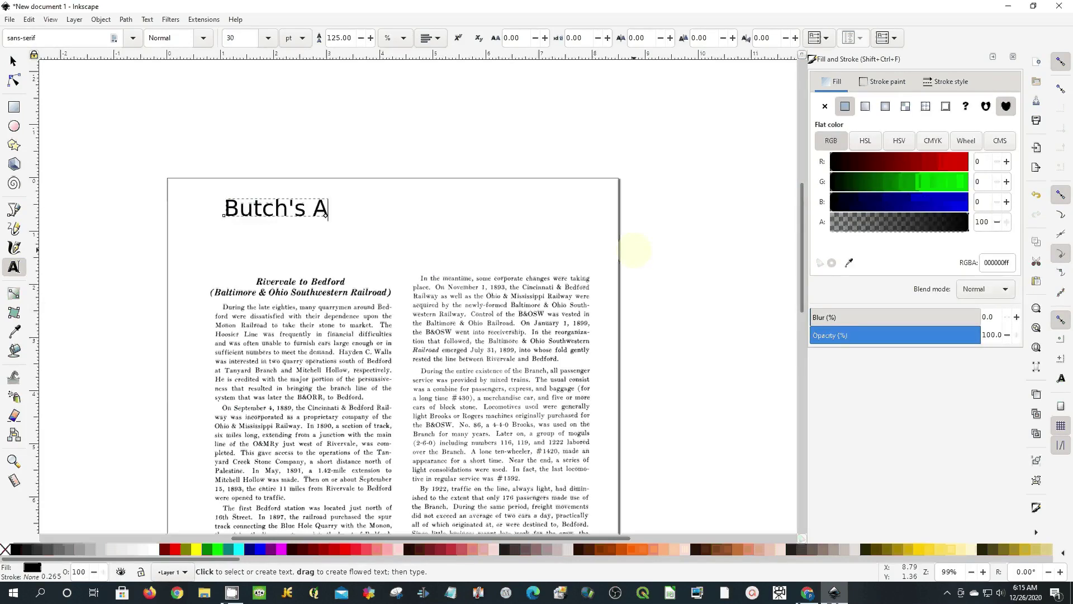
text(rticle)
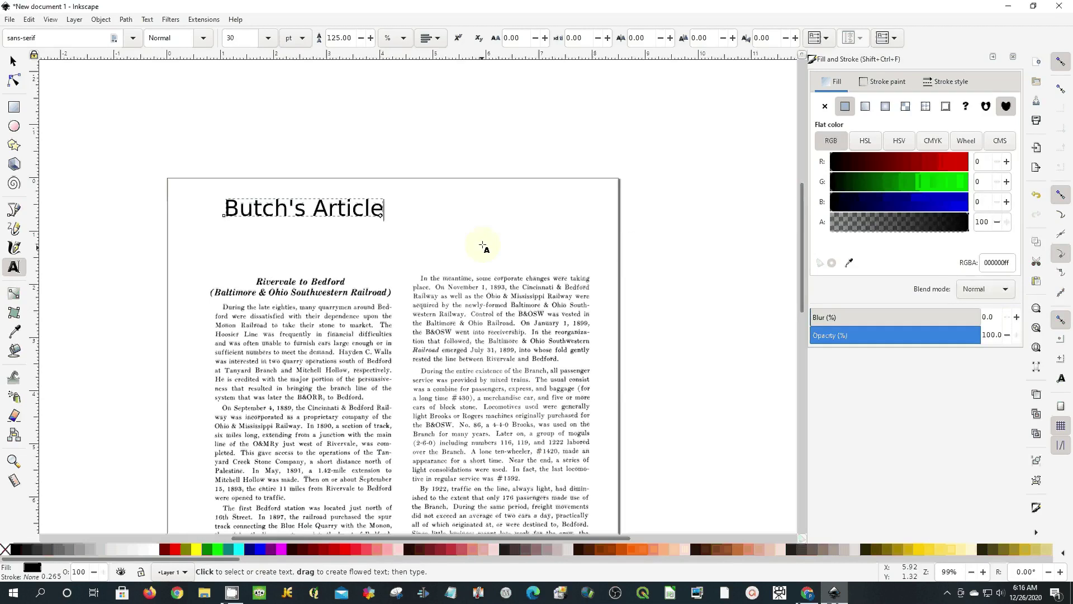
Drag the title to centre it above the two article columns, then deselect it.
click(14, 61)
drag(327, 204, 412, 233)
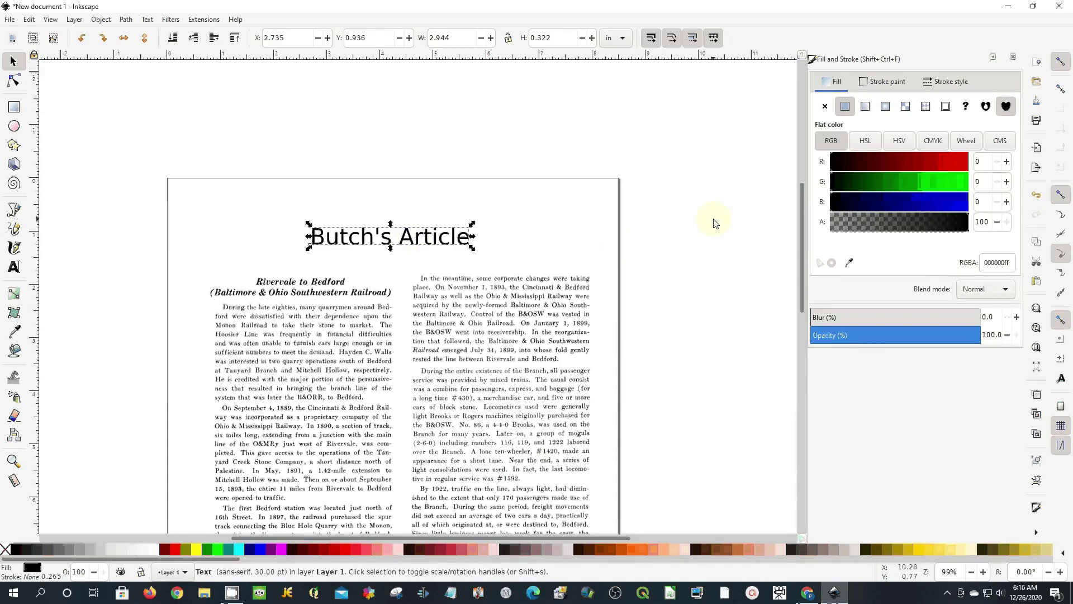
scroll(713, 223, down, 9)
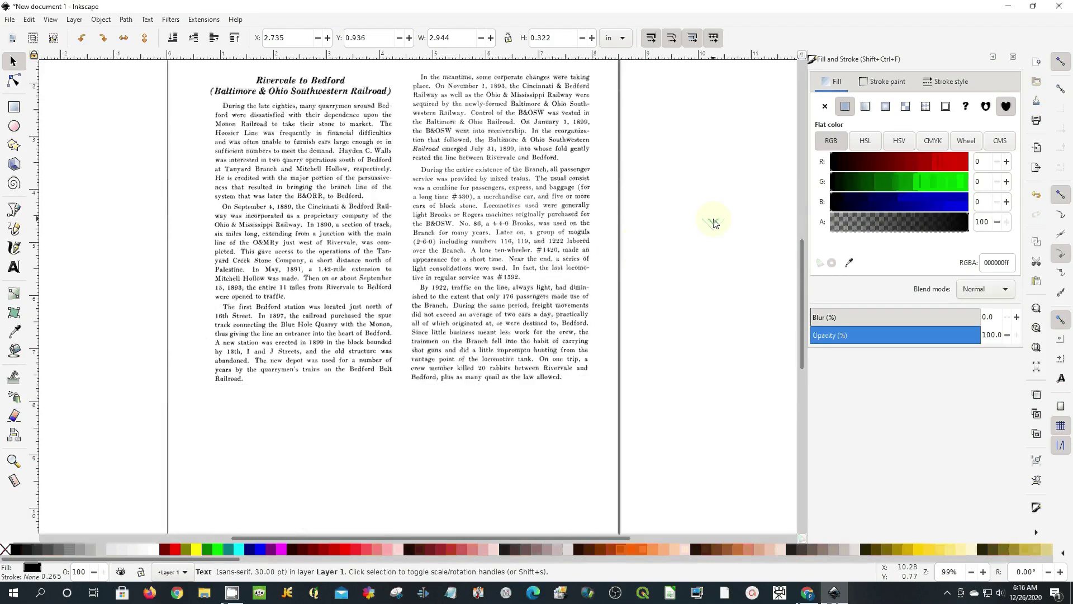
scroll(714, 223, down, 2)
scroll(714, 223, up, 5)
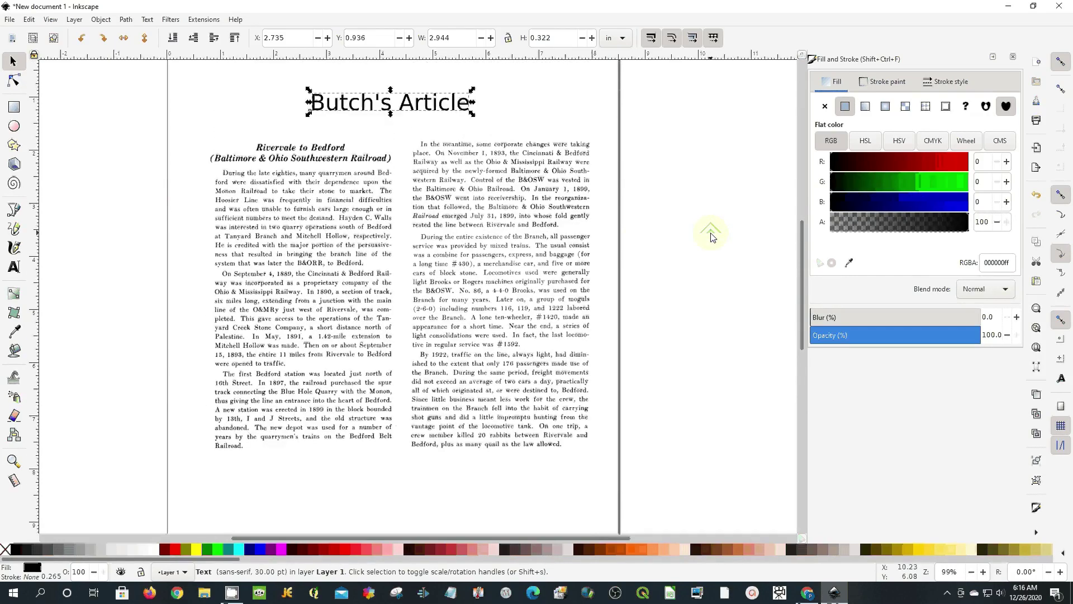
scroll(568, 263, up, 8)
scroll(570, 259, down, 3)
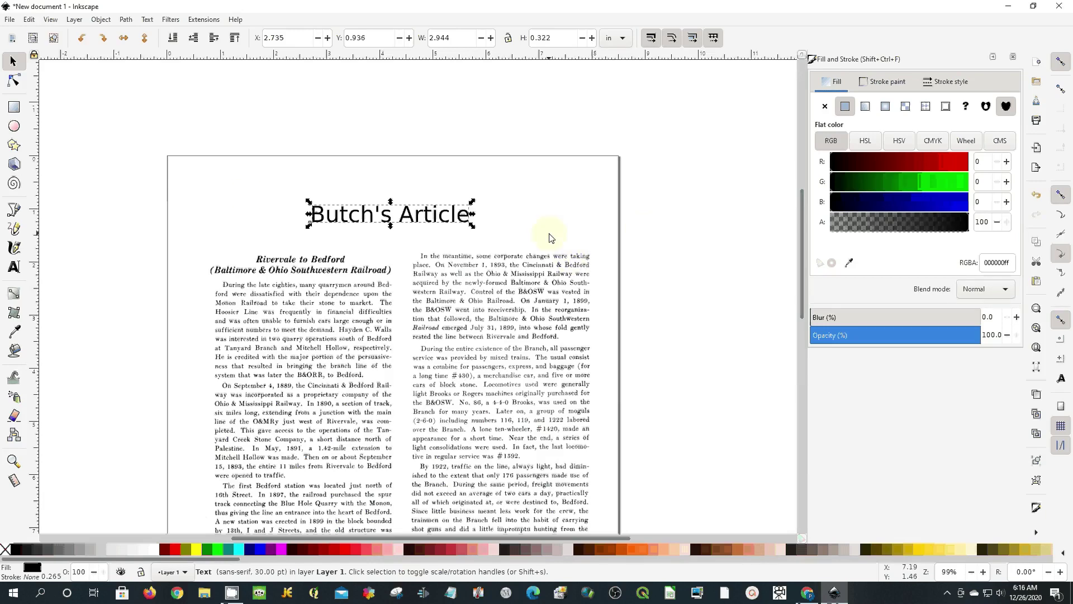
click(738, 218)
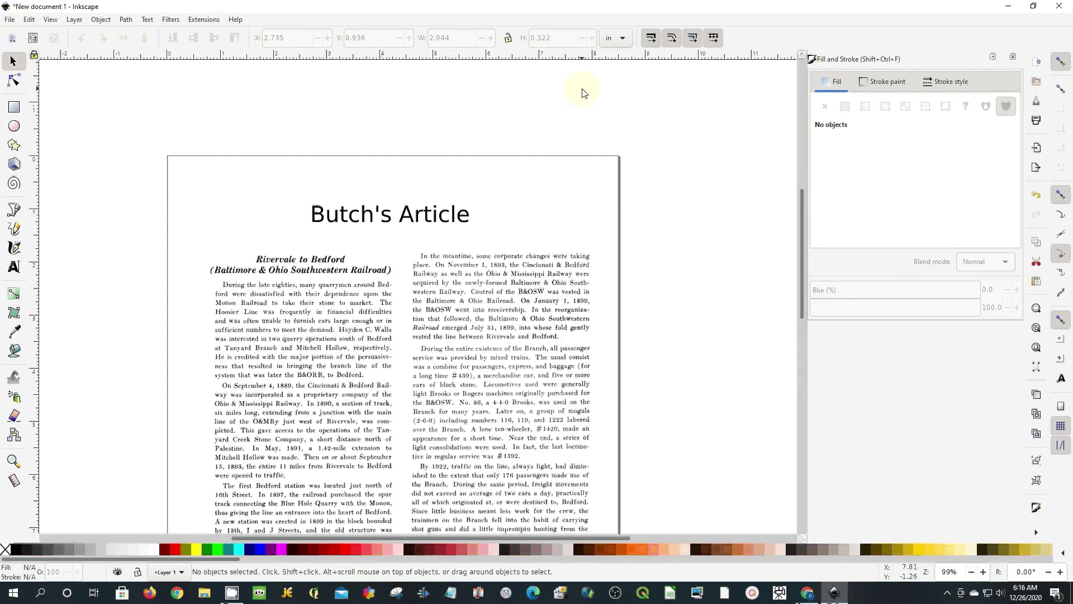
Set the PNG export area to the full letter page (816 x 1056 px, 96 dpi) and bring up Export As.
click(10, 21)
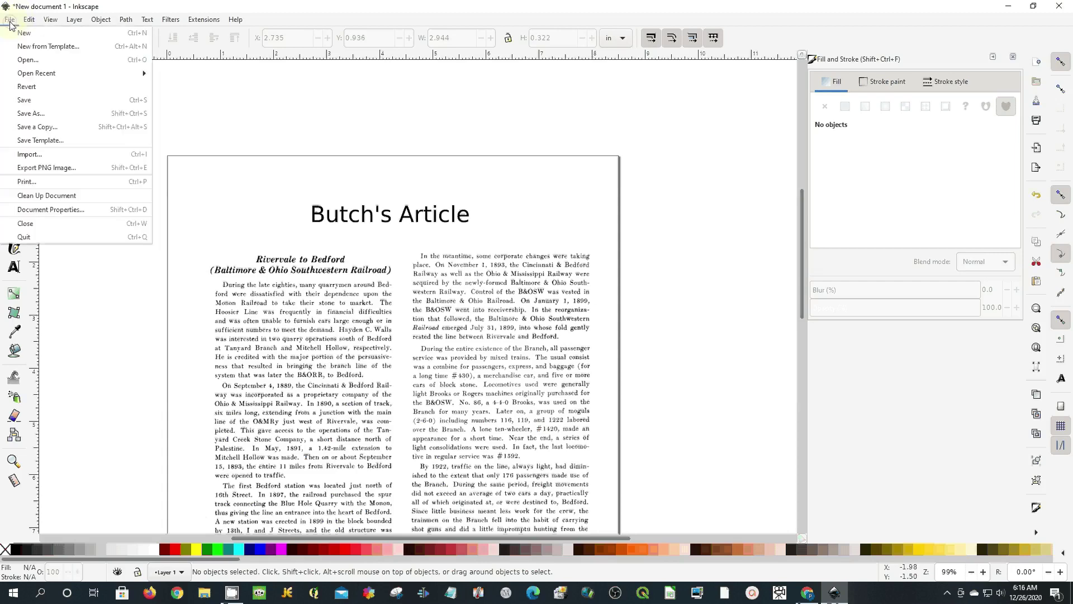
click(43, 169)
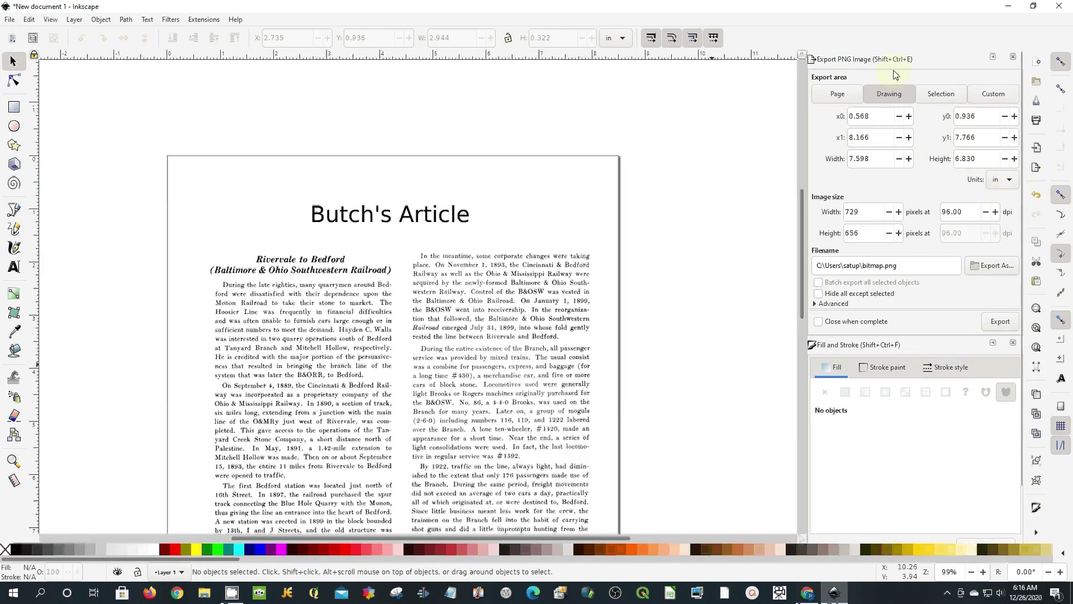
click(833, 94)
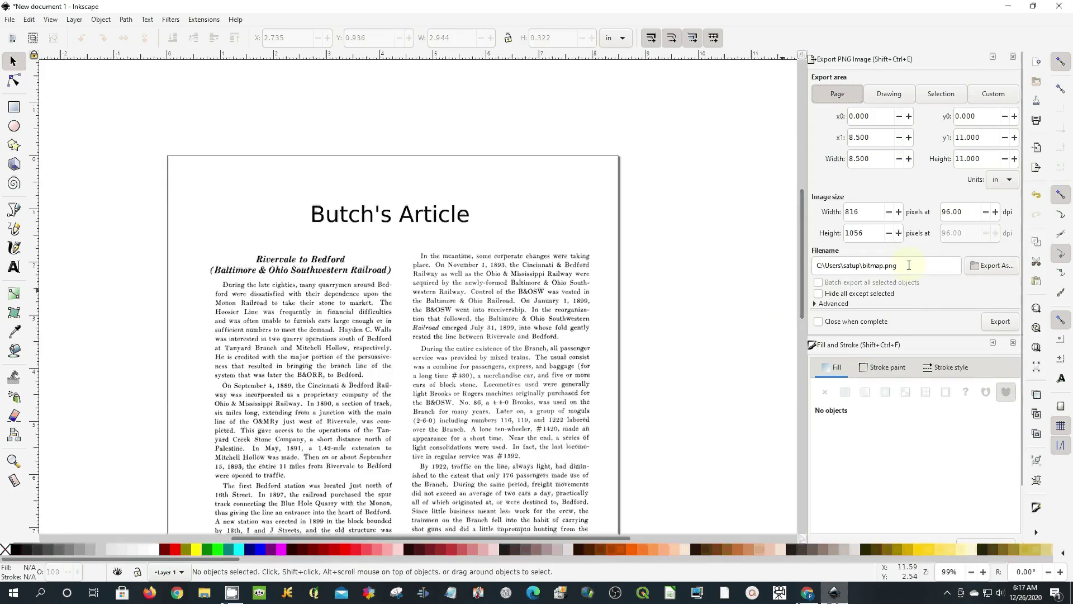
click(996, 266)
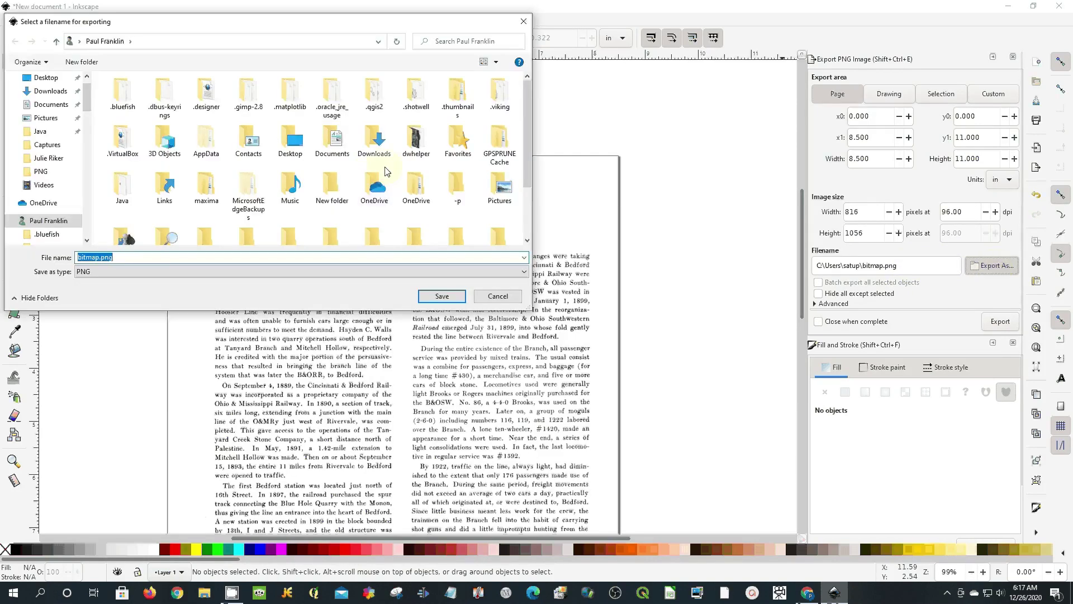
Rename bitmap.png to Butch Article.png in the Pictures subfolder and save.
click(51, 159)
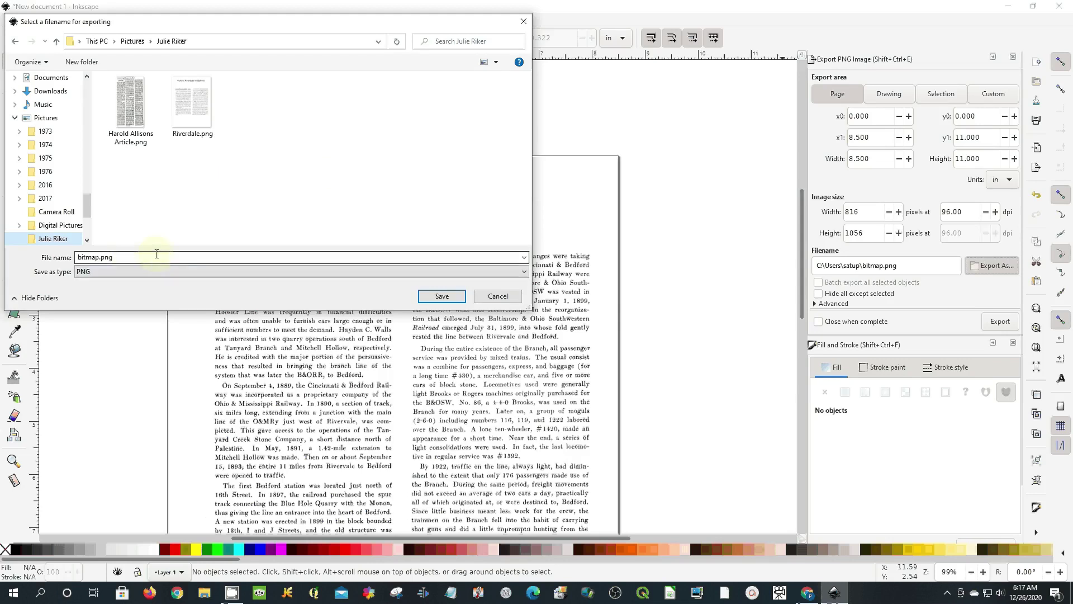
click(103, 259)
drag(103, 258, 275, 257)
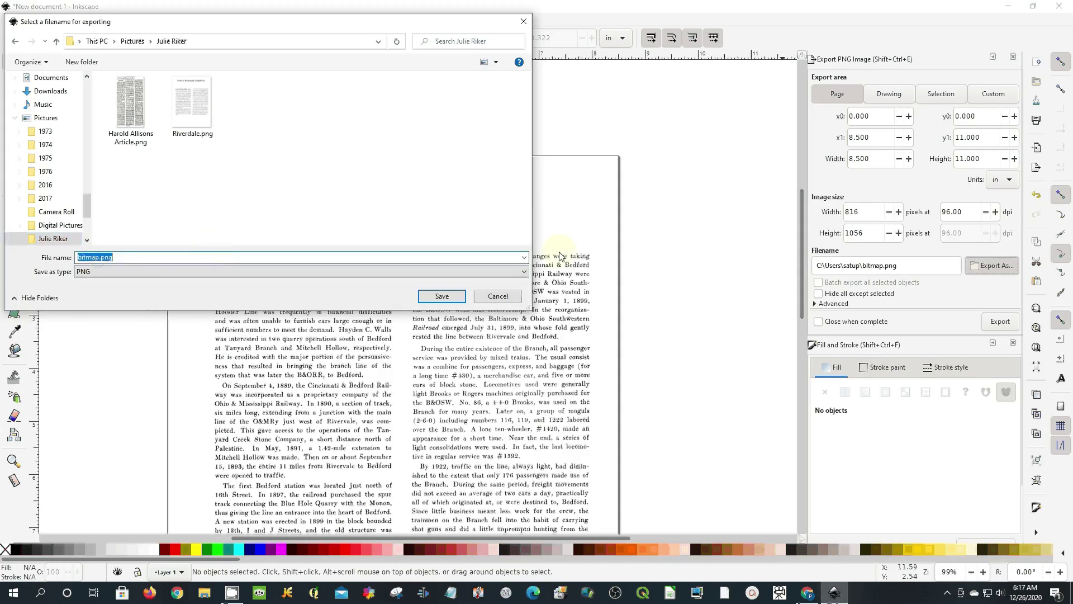
key(Home)
key(Delete)
key(Delete)
key(Delete)
key(Delete)
key(Delete)
key(Delete)
text(Butch a)
key(BackSpace)
text(Article)
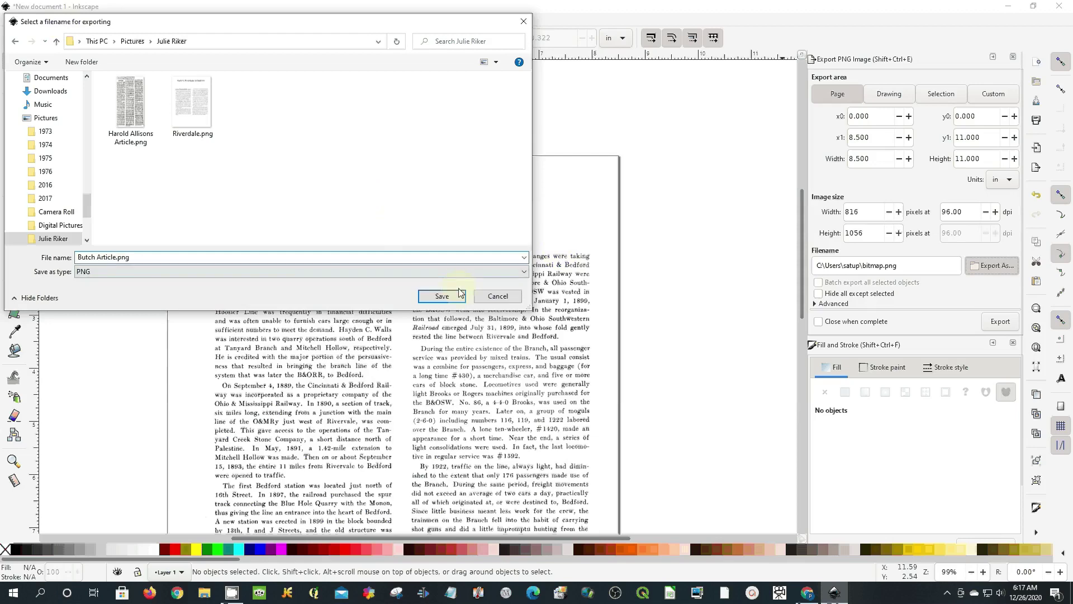
click(441, 296)
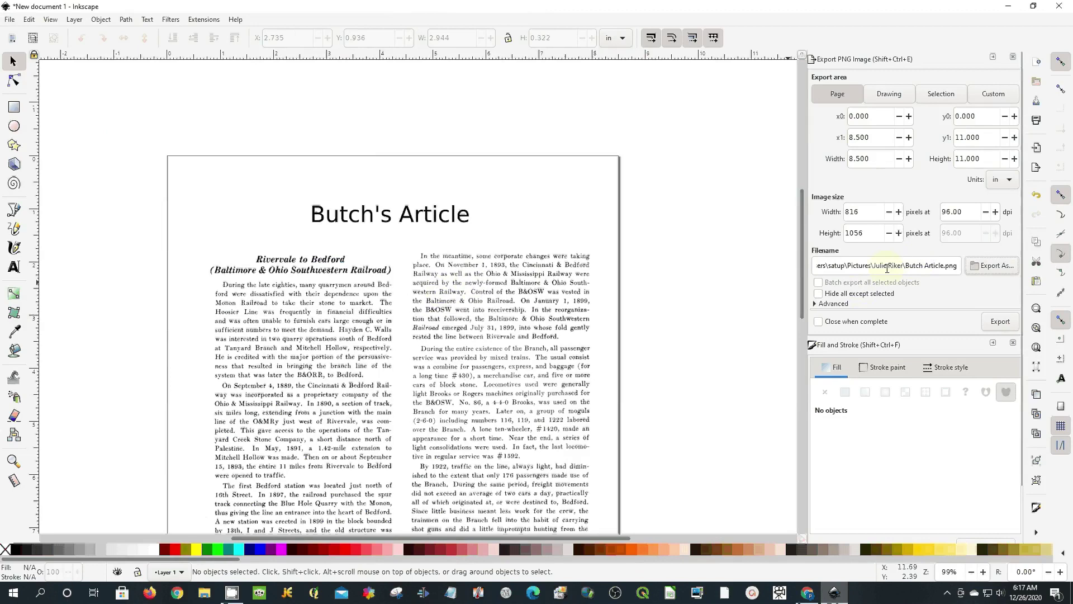
Replace the hyphen in the export filename with a space and export Butch Article.png.
click(854, 266)
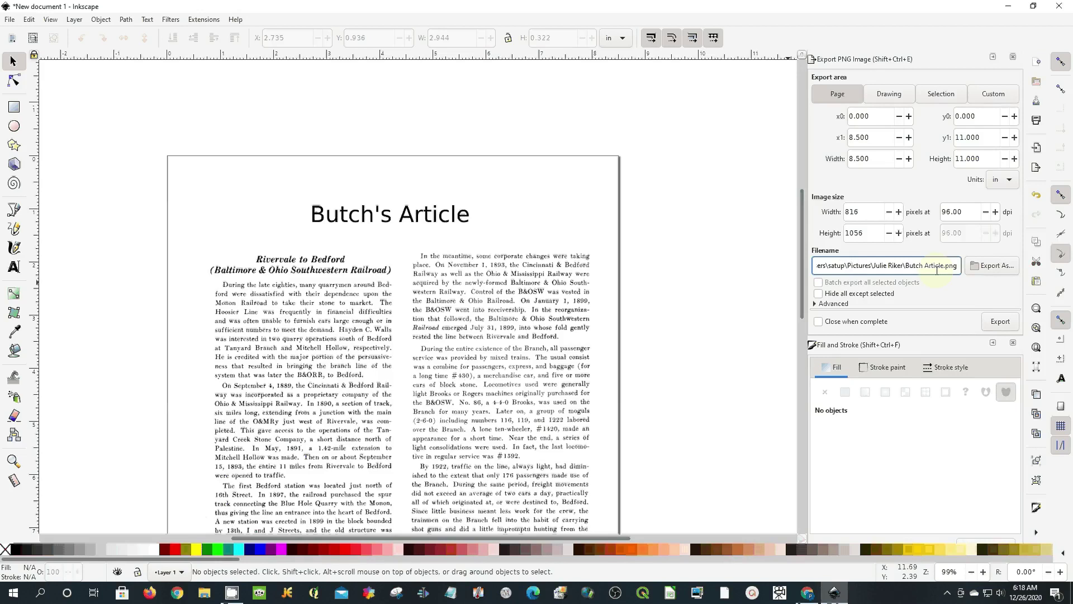
key(Home)
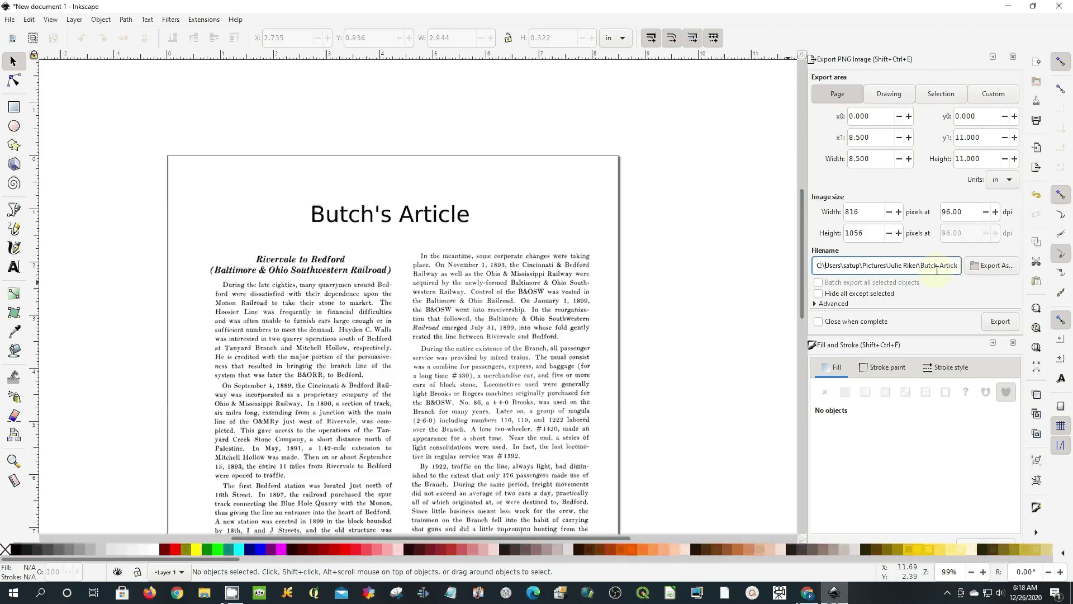
key(End)
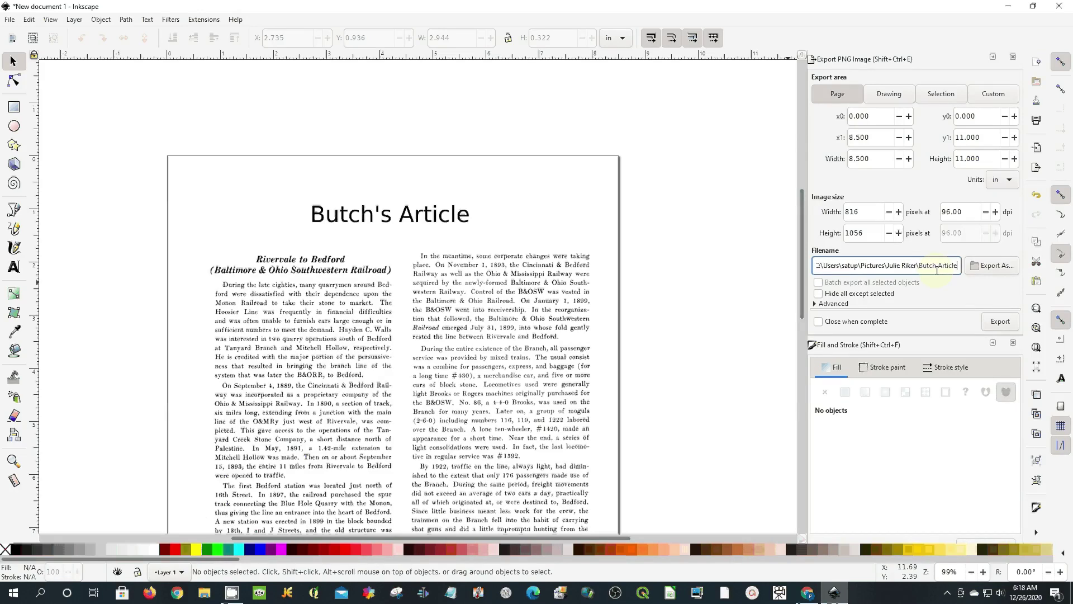
click(936, 266)
key(BackSpace)
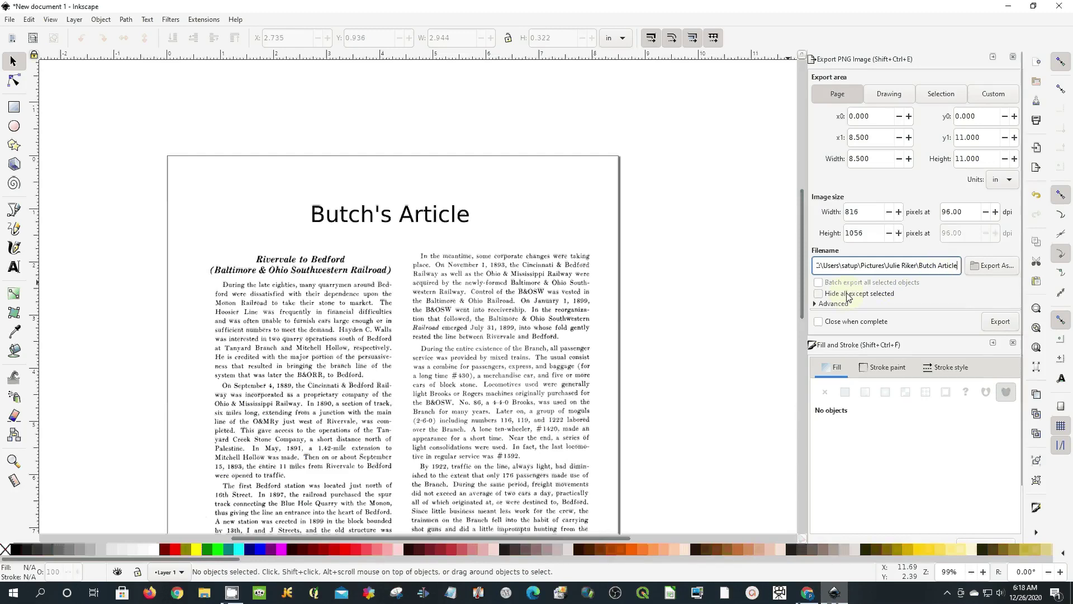
click(1000, 322)
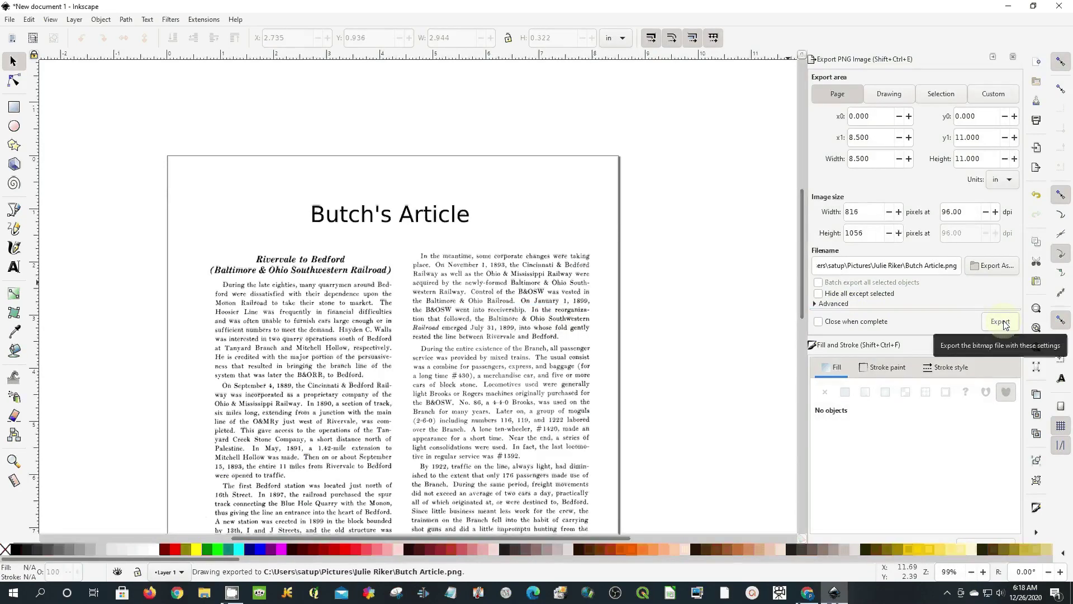
From File Explorer, open the Pictures subfolder and open Butch Article.png in Photos.
click(202, 593)
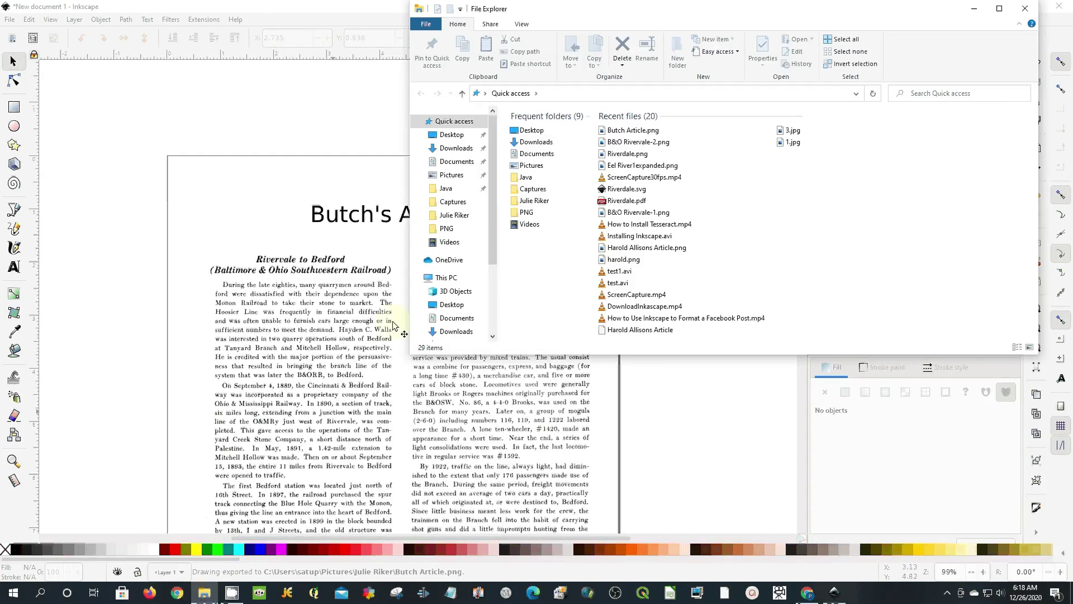
click(541, 201)
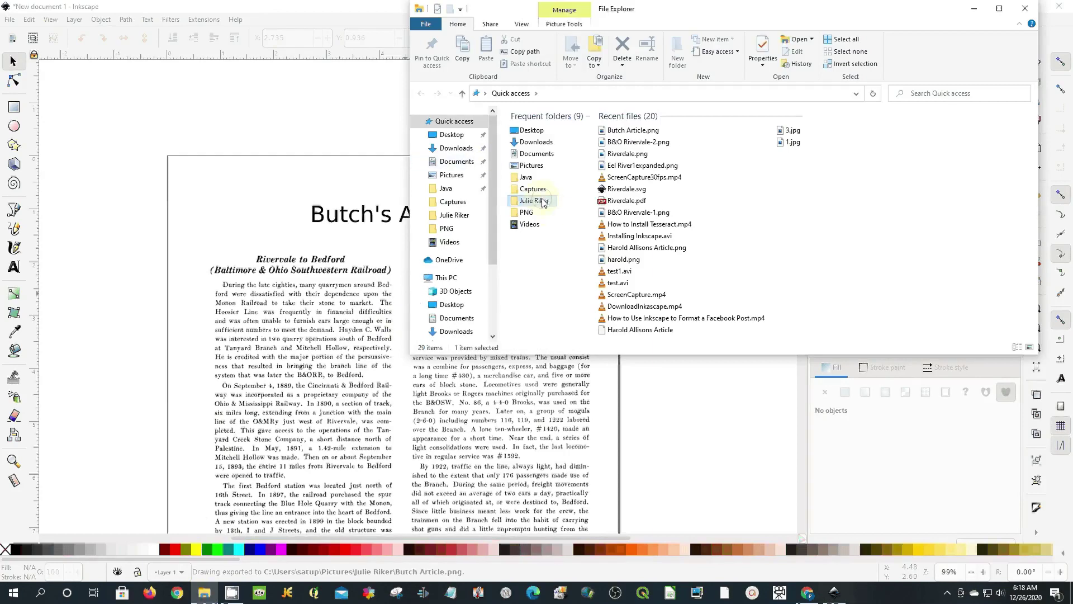
double_click(541, 201)
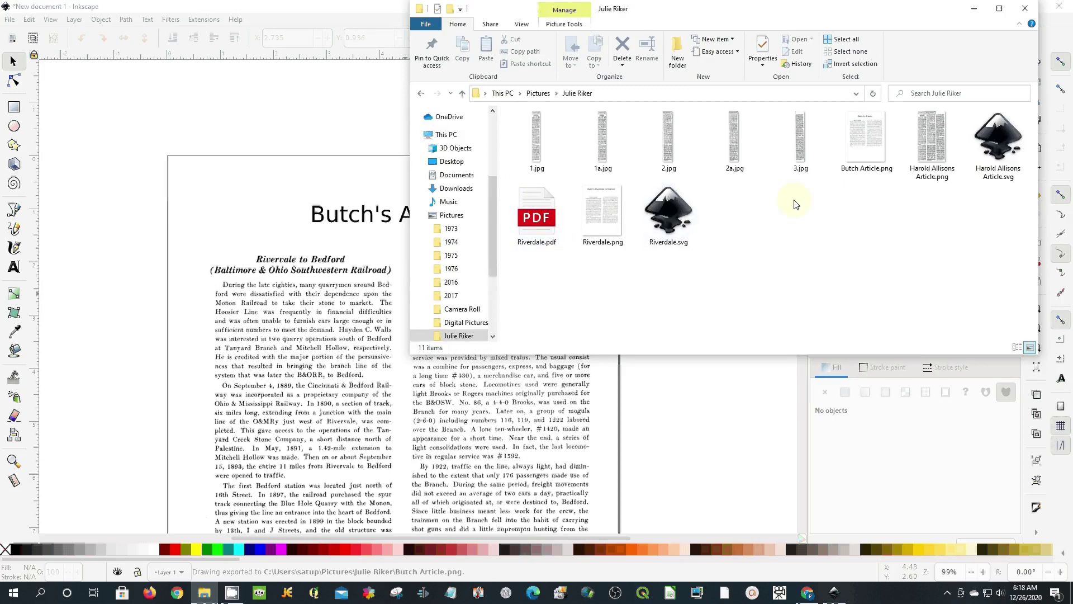
double_click(870, 161)
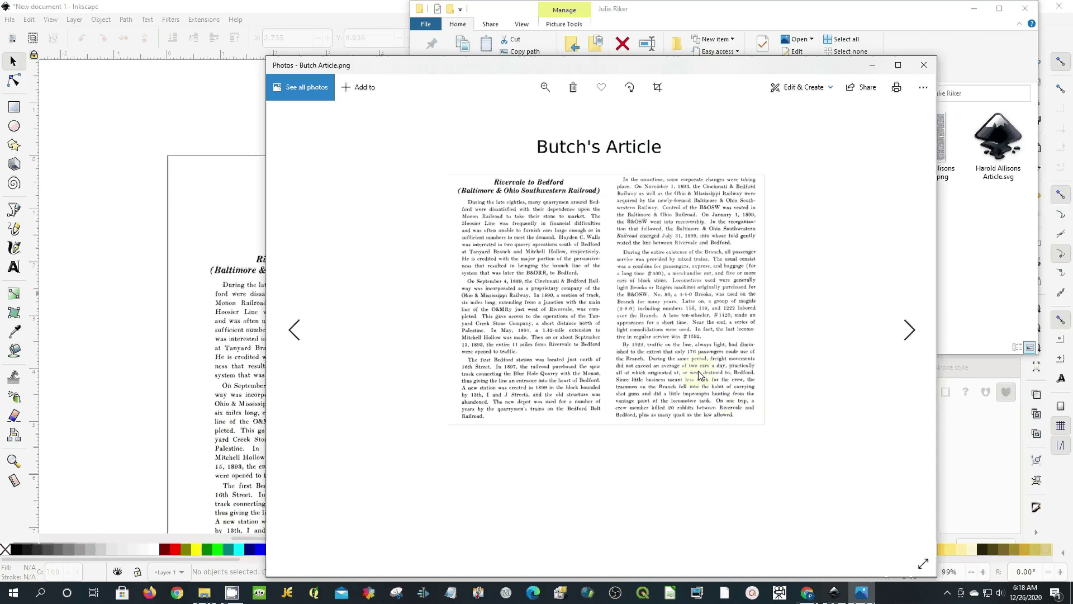
Move the Photos window up and left, switch to File Explorer, then return to Photos.
scroll(700, 374, down, 1)
scroll(699, 375, up, 1)
drag(700, 66, 635, 30)
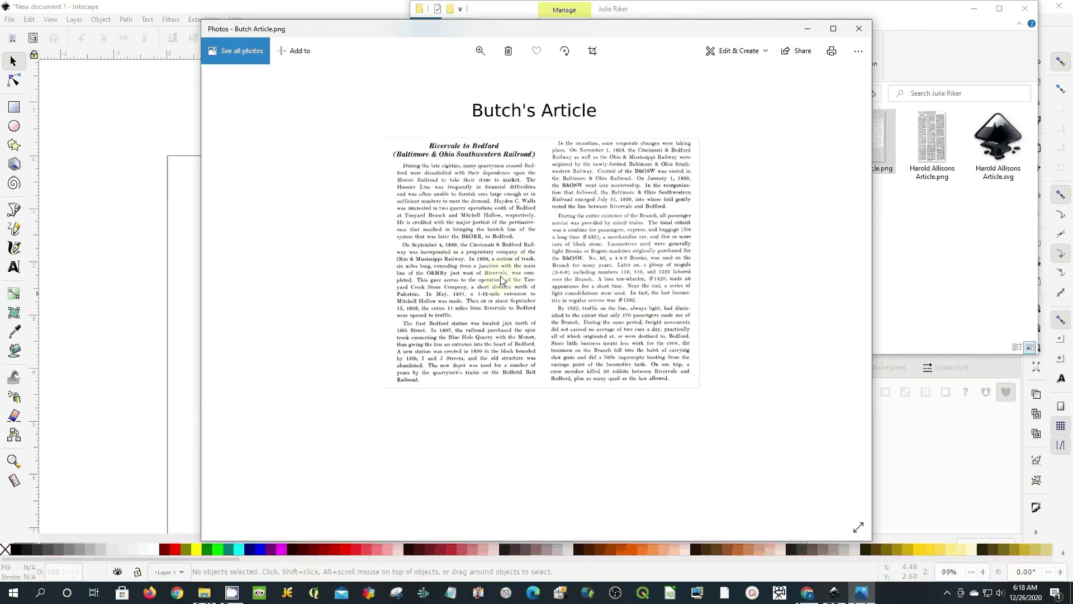
key(alt+Tab)
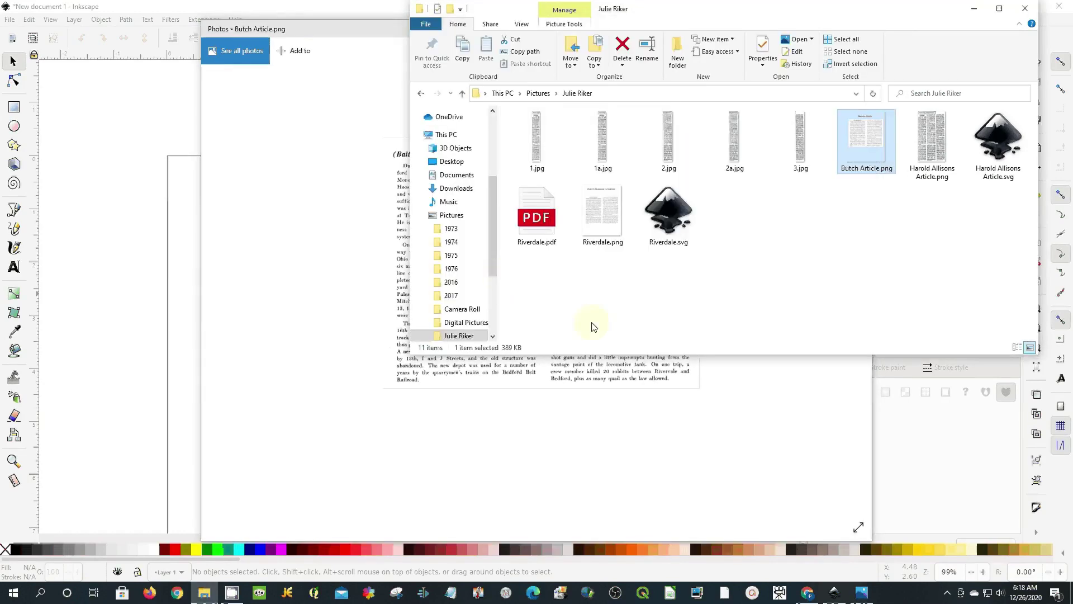
key(alt+Tab)
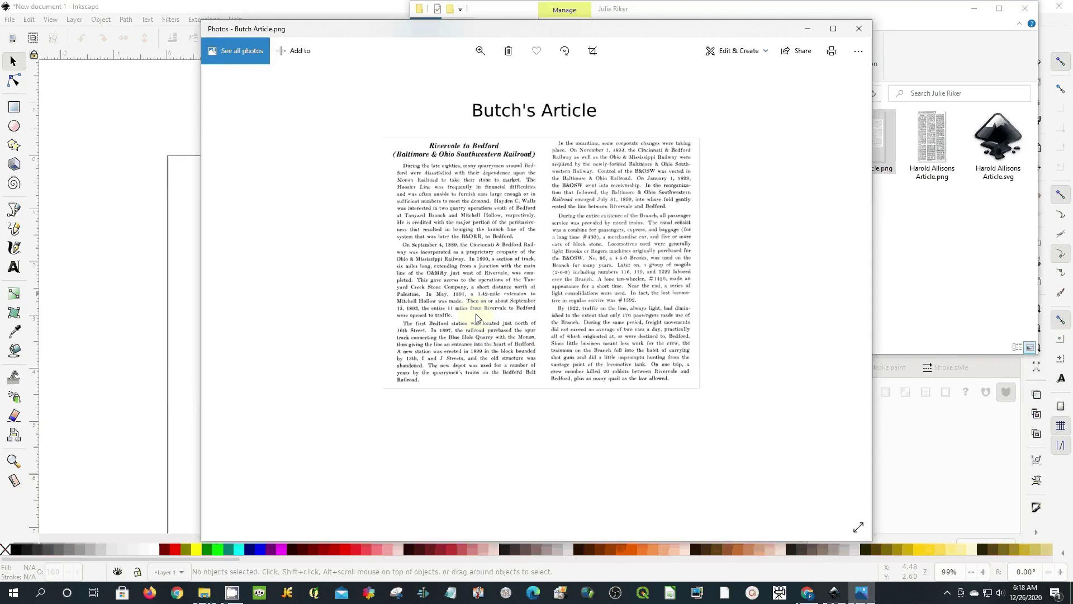